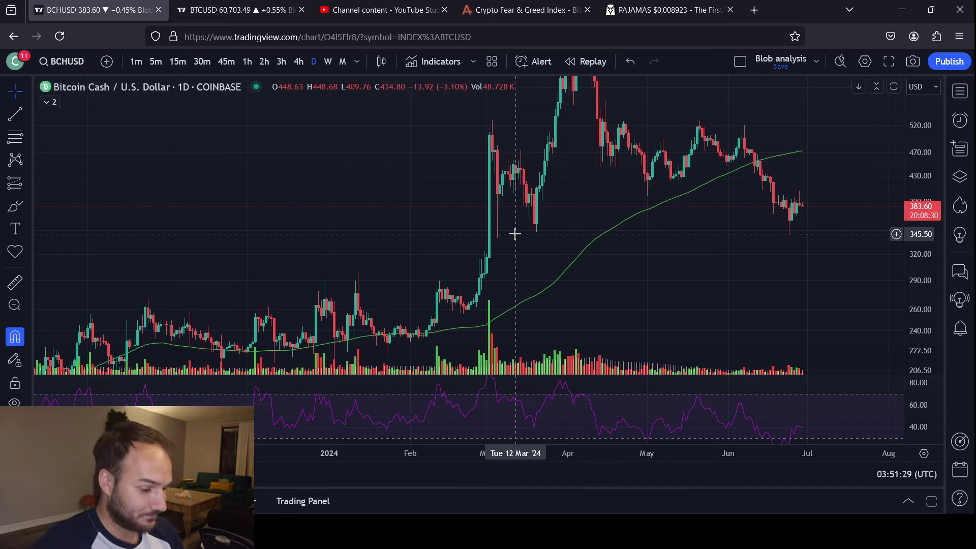
Step: Examine Bitcoin Cash's recent daily candles around the moving average and switch the chart to the 4-hour interval
{"action": "left_click_drag", "start_coordinate": [922, 193], "coordinate": [923, 287]}
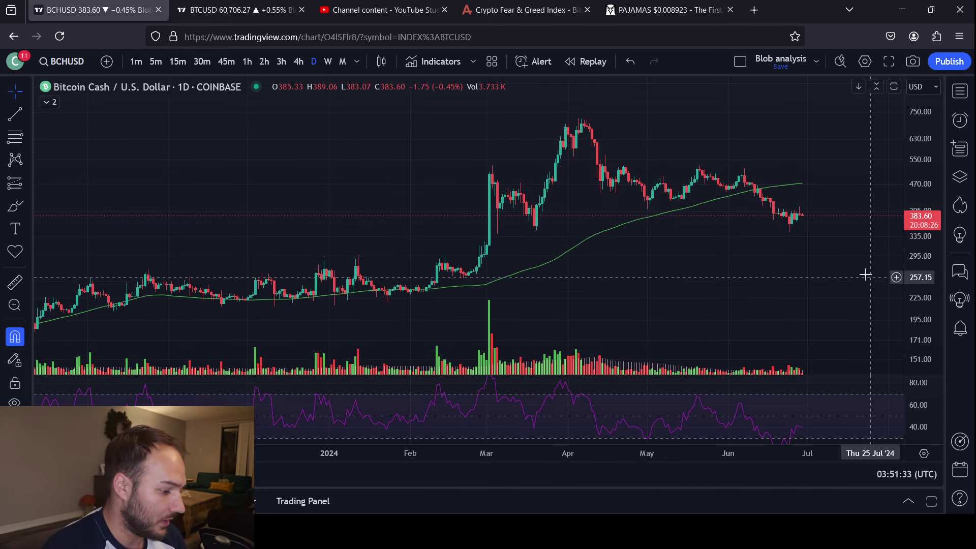
{"action": "left_click_drag", "start_coordinate": [918, 277], "coordinate": [915, 224]}
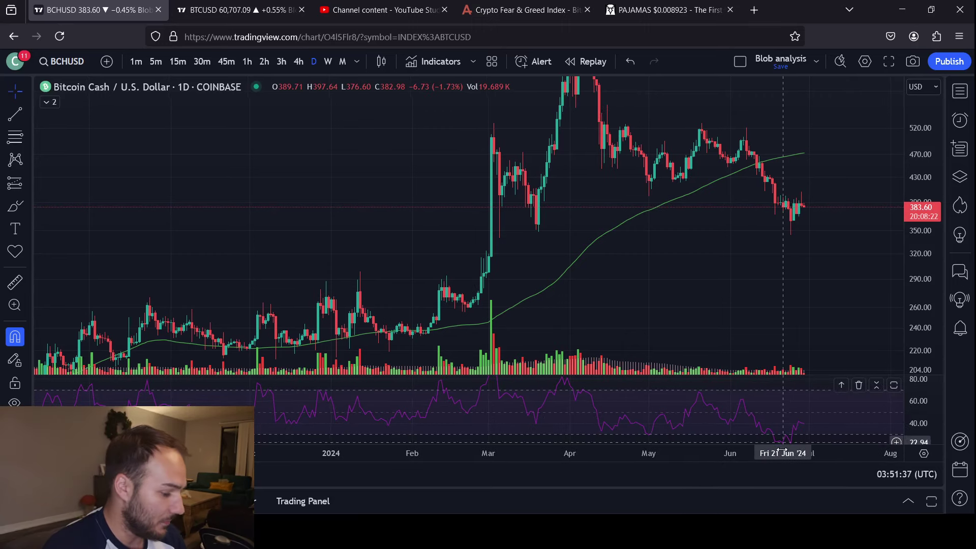
{"action": "scroll", "coordinate": [782, 420], "scroll_direction": "up", "scroll_amount": 5}
{"action": "left_click_drag", "start_coordinate": [934, 297], "coordinate": [925, 198]}
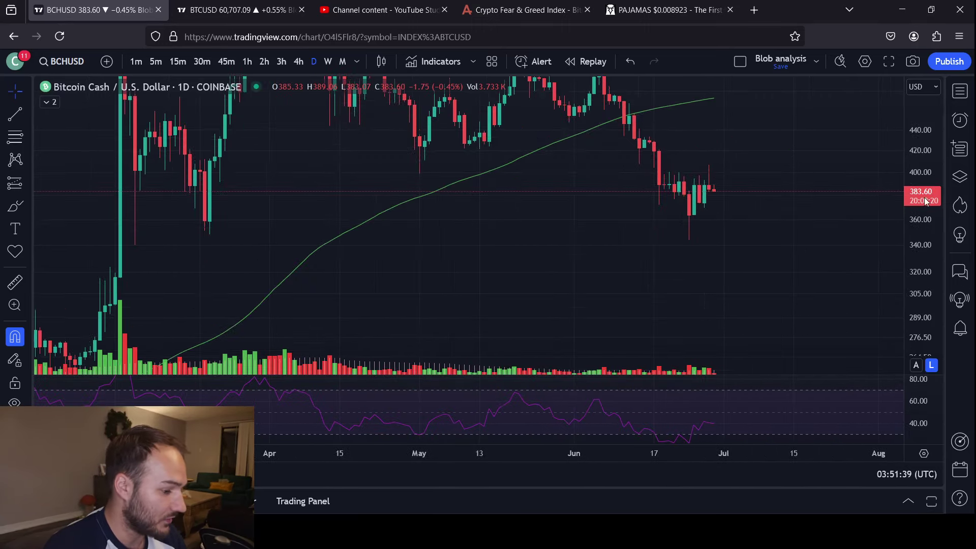
{"action": "left_click_drag", "start_coordinate": [839, 224], "coordinate": [802, 264]}
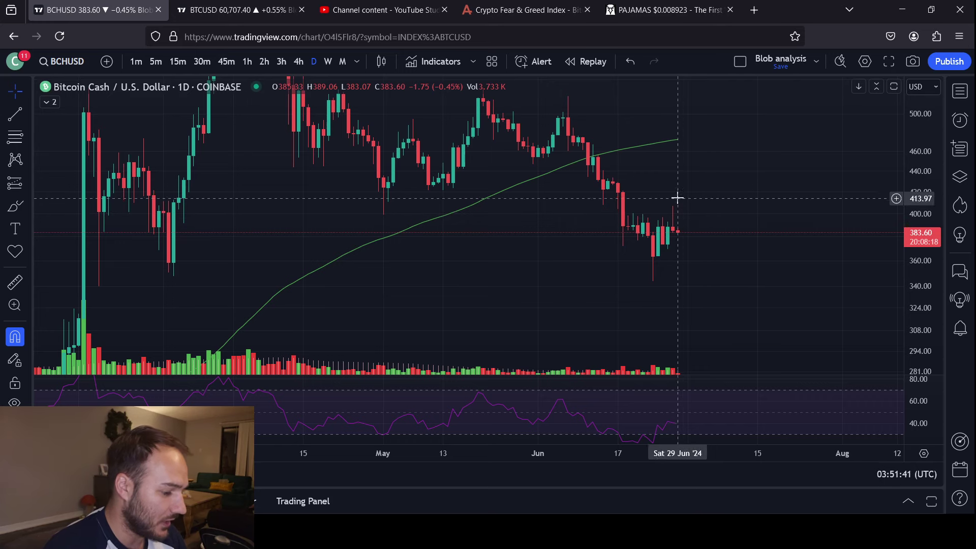
{"action": "left_click", "coordinate": [299, 62]}
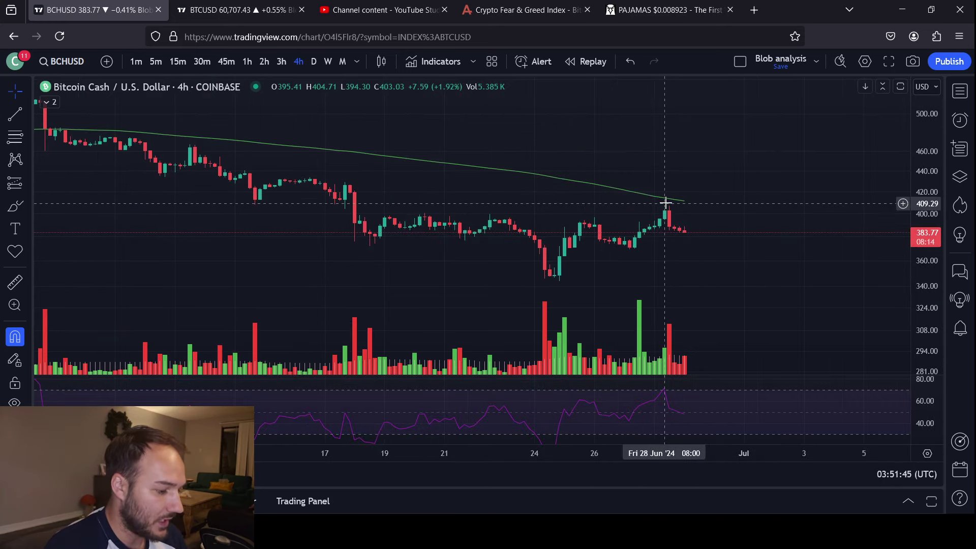
Step: Maximize the RSI pane to examine its recent 4-hour swings, and restore the normal chart layout
{"action": "double_click", "coordinate": [669, 386]}
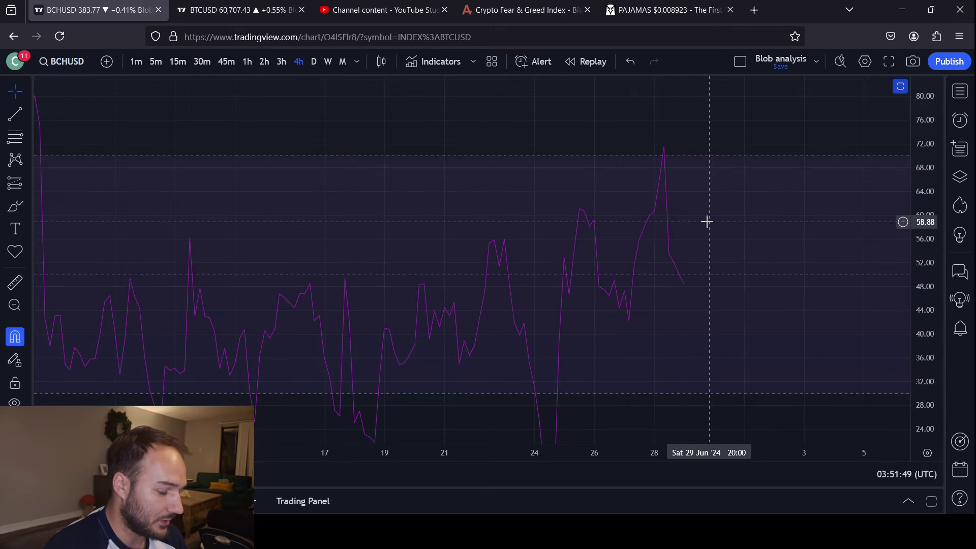
{"action": "left_click_drag", "start_coordinate": [926, 142], "coordinate": [927, 288]}
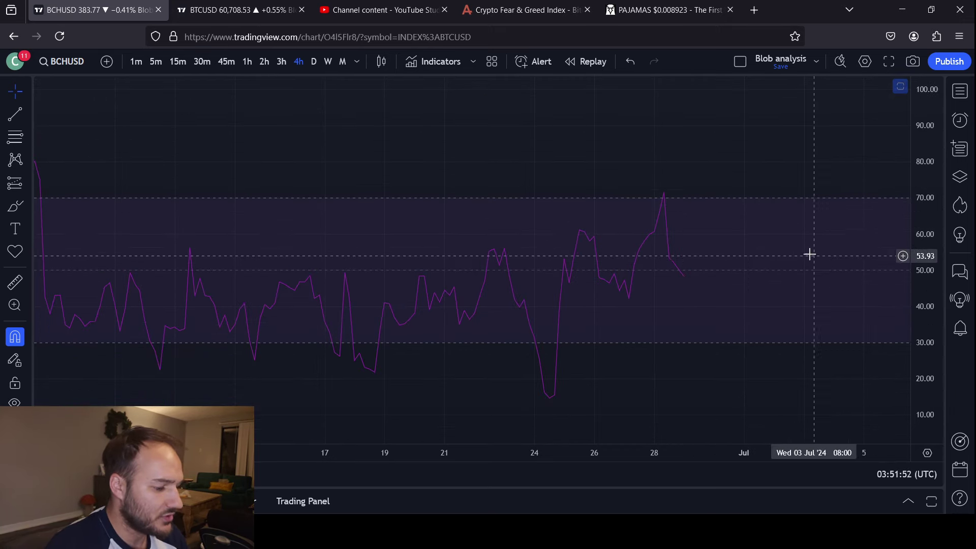
{"action": "double_click", "coordinate": [758, 242]}
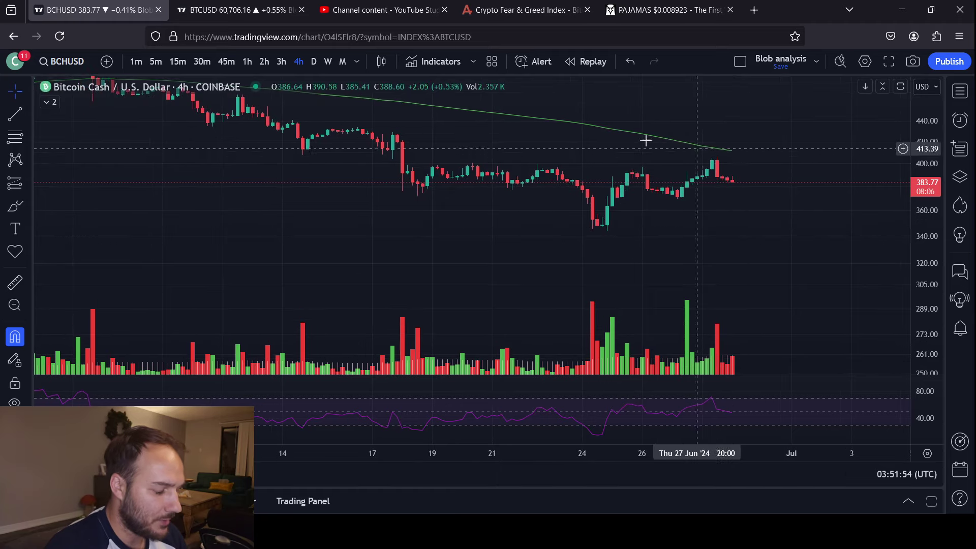
Step: Switch to the daily interval and examine Bitcoin Cash's price, volume and moving average from December 2023 to late June 2024
{"action": "left_click", "coordinate": [314, 62]}
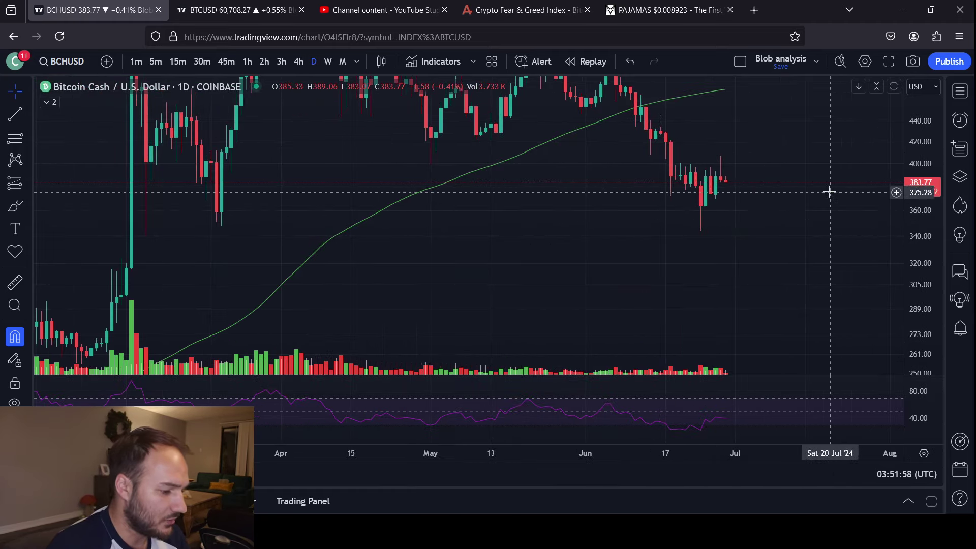
{"action": "mouse_move", "coordinate": [461, 271]}
{"action": "left_mouse_down"}
{"action": "mouse_move", "coordinate": [508, 276]}
{"action": "mouse_move", "coordinate": [726, 251]}
{"action": "left_mouse_up"}
{"action": "left_click_drag", "start_coordinate": [380, 292], "coordinate": [651, 231]}
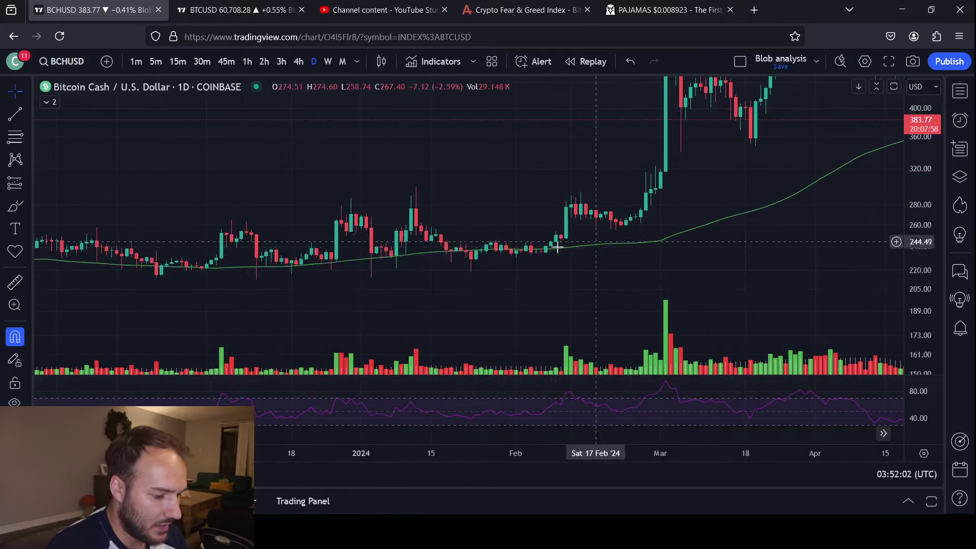
{"action": "left_click_drag", "start_coordinate": [485, 301], "coordinate": [541, 292]}
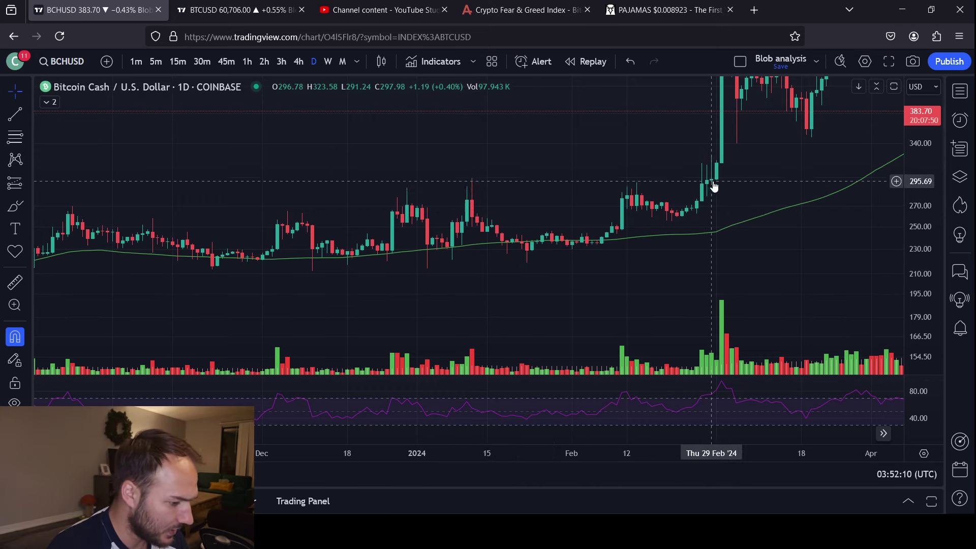
{"action": "left_click_drag", "start_coordinate": [739, 209], "coordinate": [606, 240]}
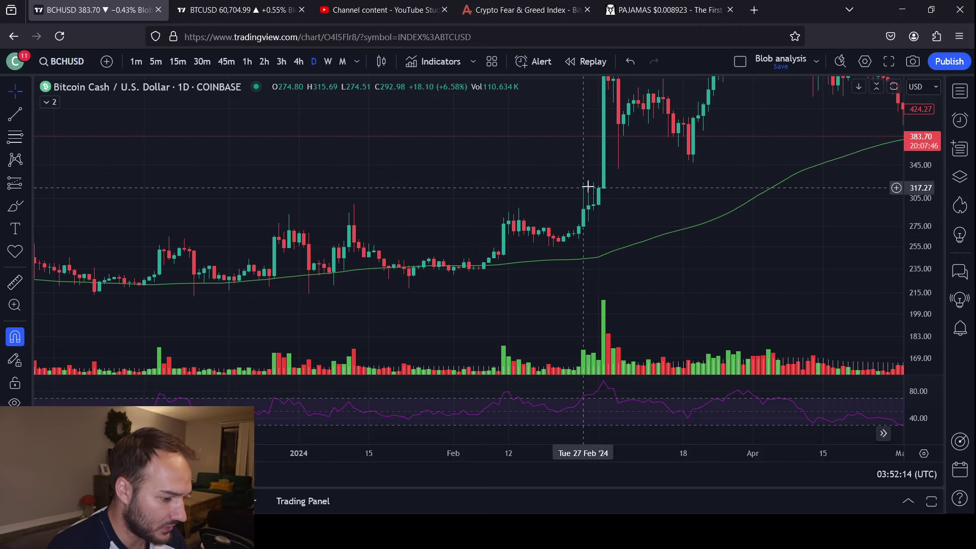
{"action": "left_click_drag", "start_coordinate": [733, 242], "coordinate": [415, 258]}
{"action": "left_click_drag", "start_coordinate": [692, 260], "coordinate": [497, 262]}
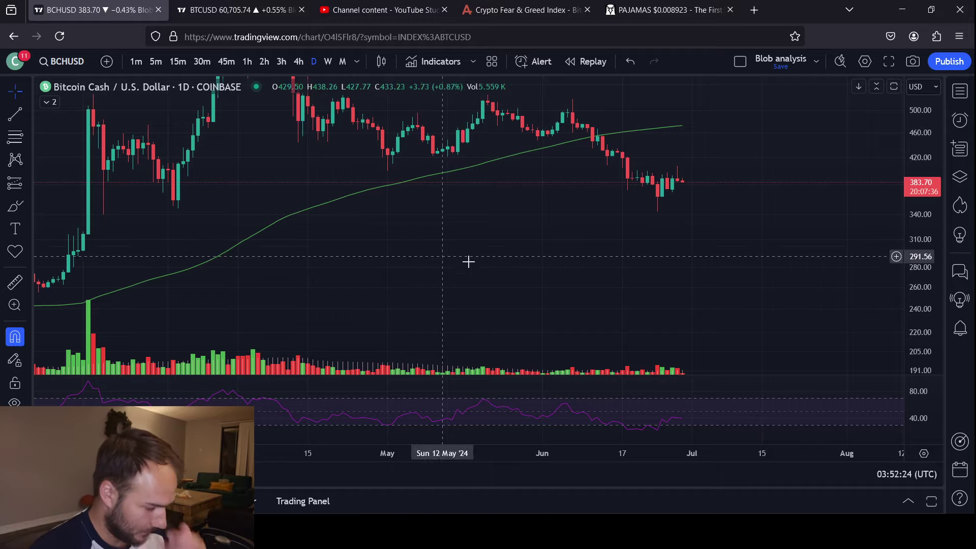
{"action": "left_click_drag", "start_coordinate": [547, 251], "coordinate": [513, 275]}
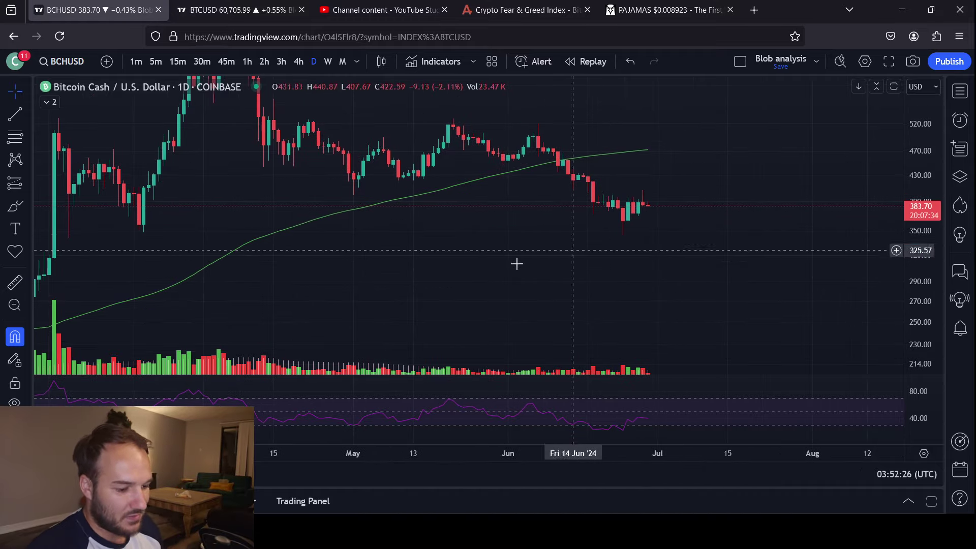
{"action": "left_click_drag", "start_coordinate": [442, 264], "coordinate": [612, 261]}
{"action": "left_click_drag", "start_coordinate": [460, 284], "coordinate": [508, 298]}
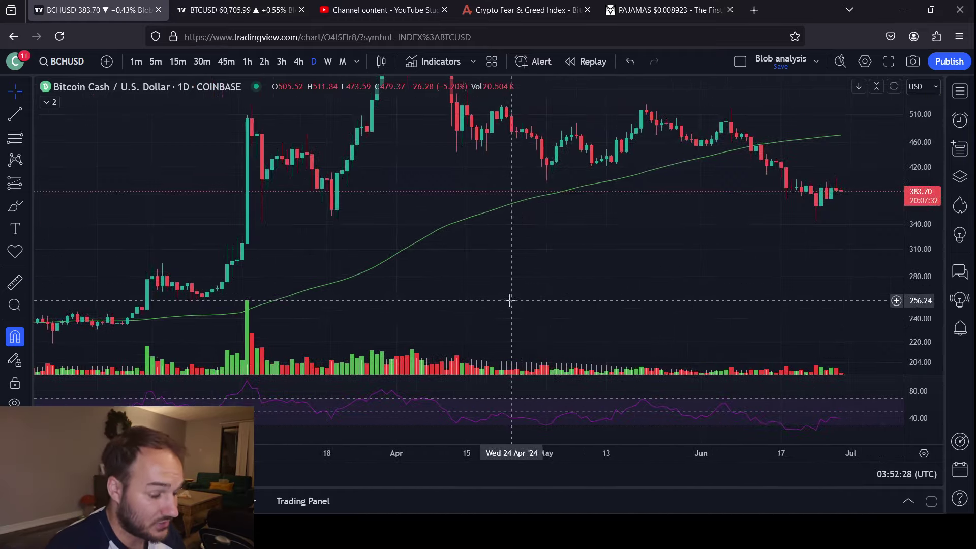
{"action": "left_click_drag", "start_coordinate": [512, 239], "coordinate": [885, 234]}
{"action": "left_click_drag", "start_coordinate": [611, 287], "coordinate": [381, 288]}
{"action": "left_click_drag", "start_coordinate": [626, 254], "coordinate": [174, 346]}
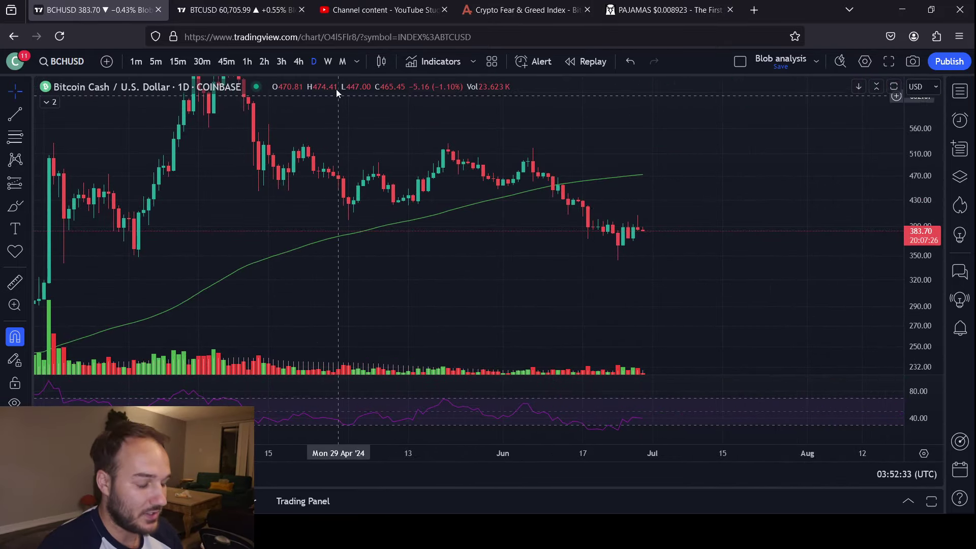
Step: Switch the Bitcoin Cash chart back to the 4-hour interval
{"action": "left_click", "coordinate": [299, 62]}
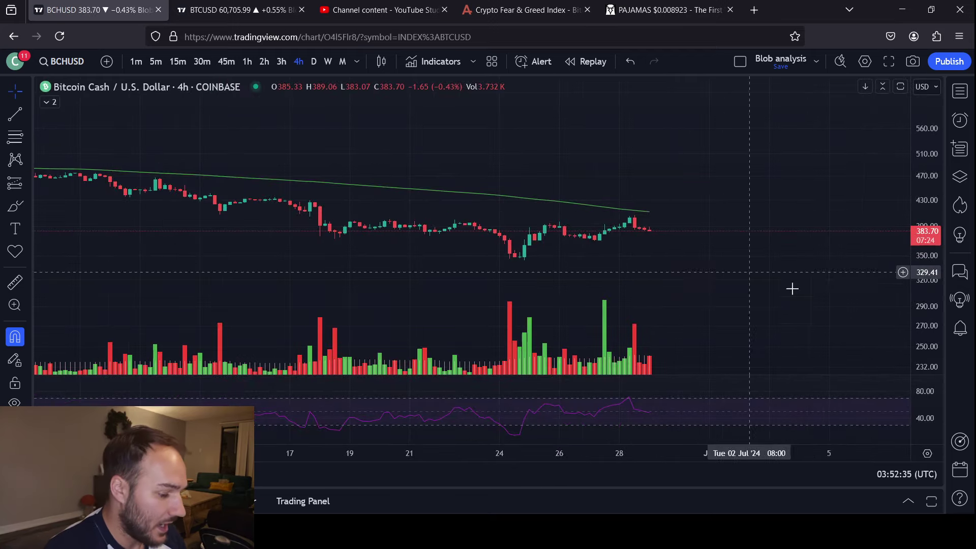
{"action": "left_click_drag", "start_coordinate": [930, 342], "coordinate": [917, 285]}
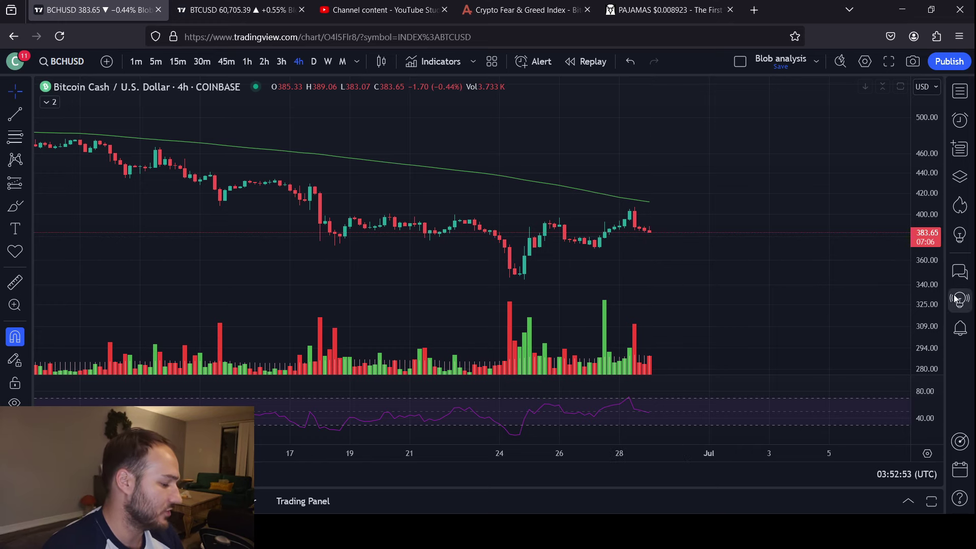
{"action": "left_click_drag", "start_coordinate": [929, 305], "coordinate": [929, 231]}
{"action": "left_click_drag", "start_coordinate": [628, 253], "coordinate": [603, 213]}
Step: Draw a Fibonacci retracement from the 24 June low at 343.94 to the 28 June high at 406.81 and inspect its levels
{"action": "left_click", "coordinate": [6, 143]}
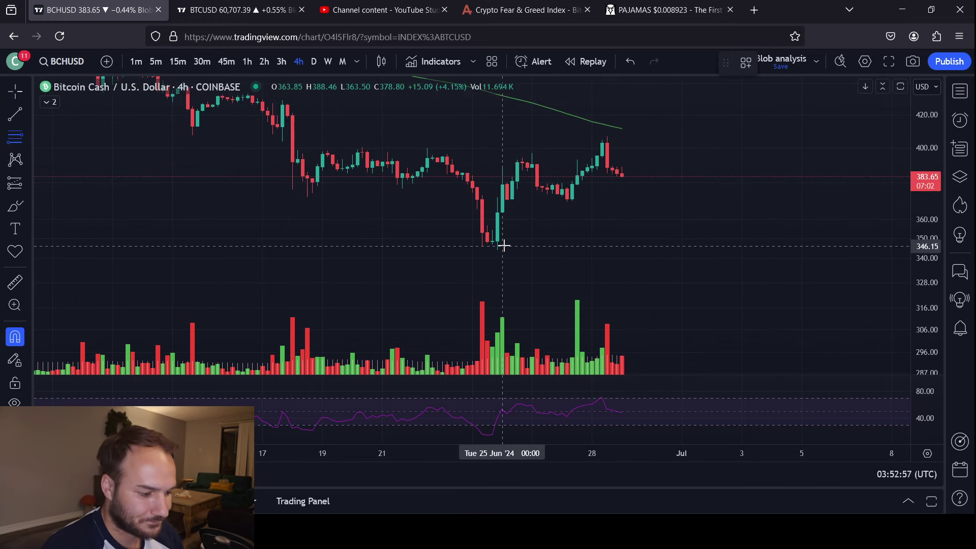
{"action": "left_click", "coordinate": [497, 251]}
{"action": "left_click", "coordinate": [621, 122]}
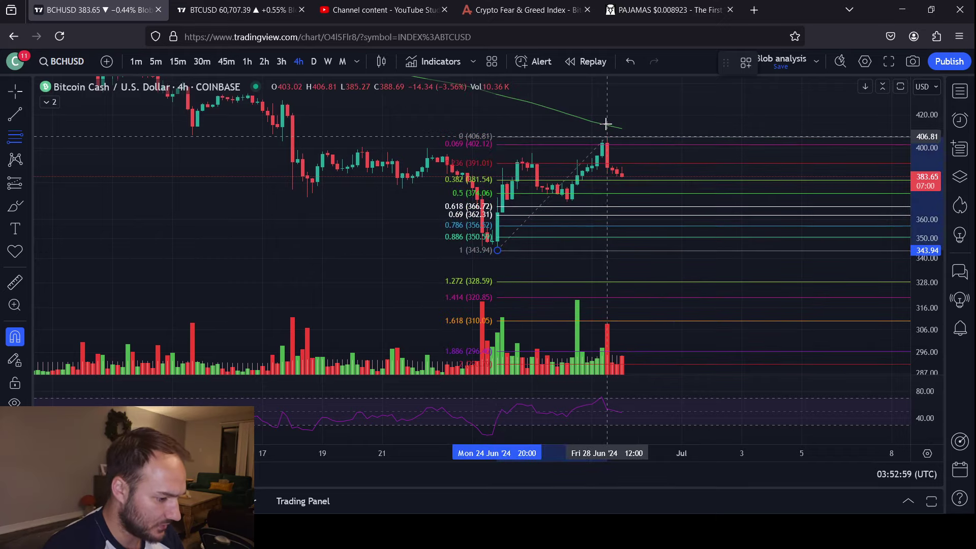
{"action": "left_click", "coordinate": [606, 126]}
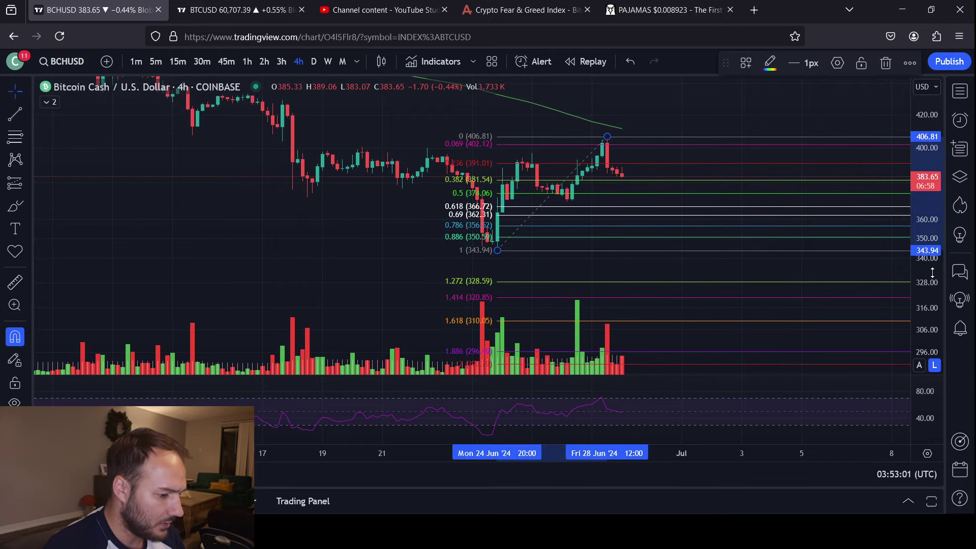
{"action": "left_click_drag", "start_coordinate": [934, 237], "coordinate": [669, 161]}
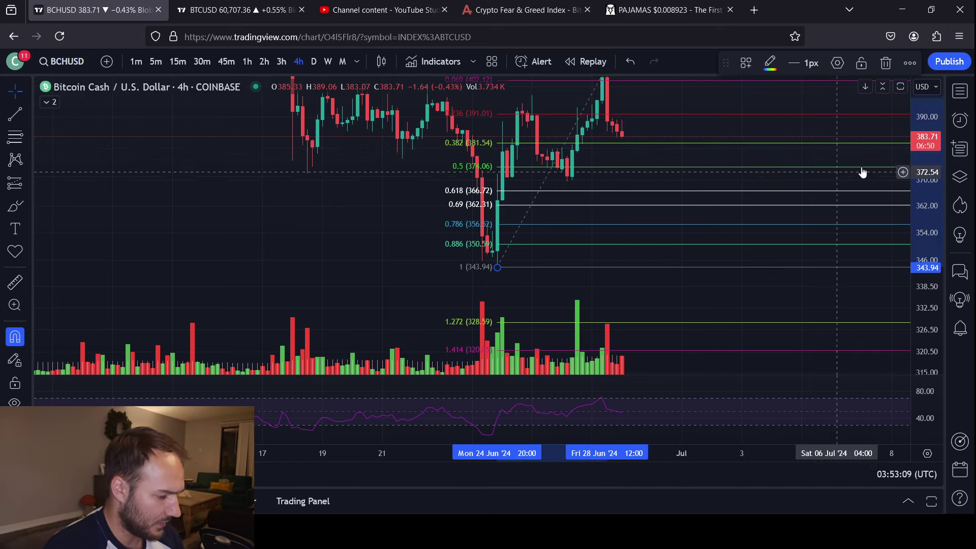
{"action": "left_click_drag", "start_coordinate": [926, 168], "coordinate": [921, 254]}
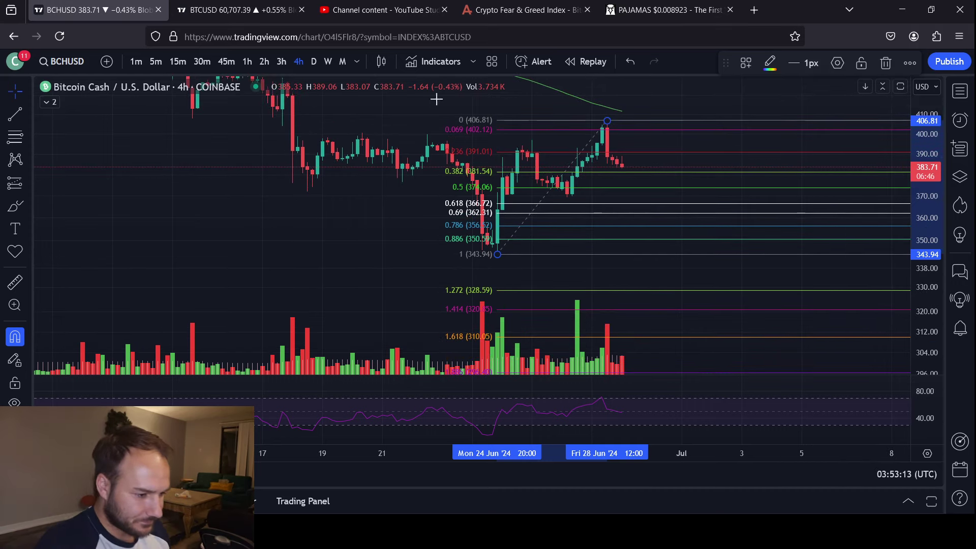
Step: Switch to YouTube Studio, dismiss the video upload dialog and review the channel's list of published videos
{"action": "left_click", "coordinate": [372, 12]}
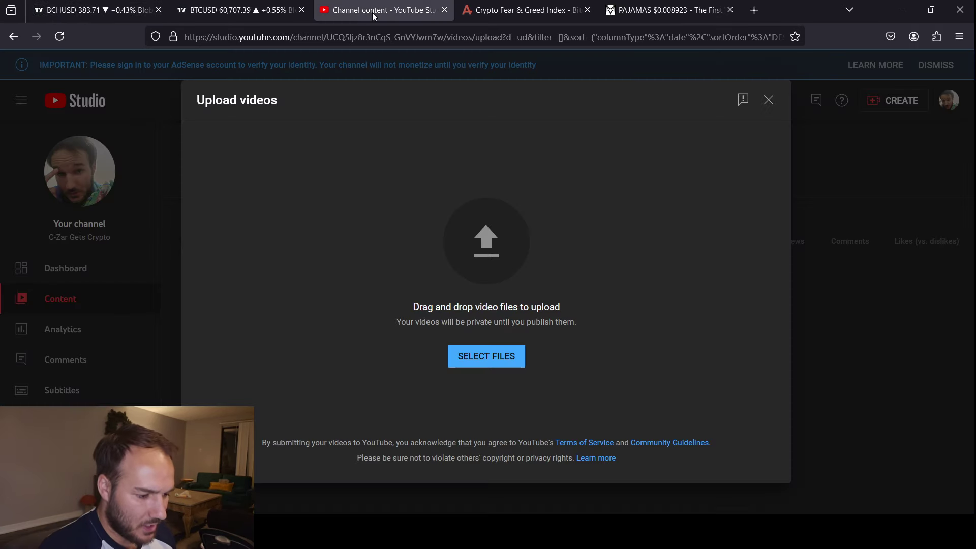
{"action": "left_click", "coordinate": [768, 100]}
{"action": "scroll", "coordinate": [465, 349], "scroll_direction": "down", "scroll_amount": 3}
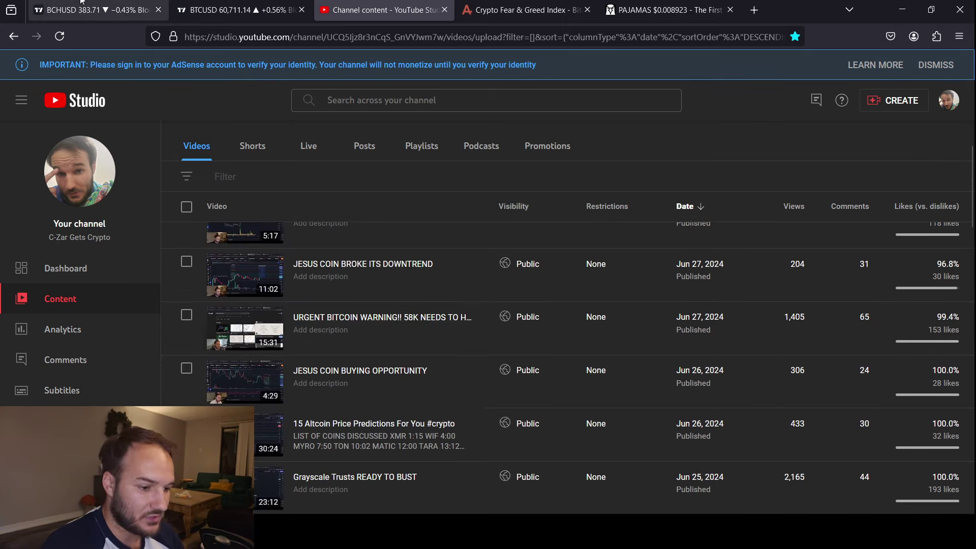
Step: Return to the BCHUSD chart in TradingView and delete the Fibonacci retracement
{"action": "left_click", "coordinate": [92, 10]}
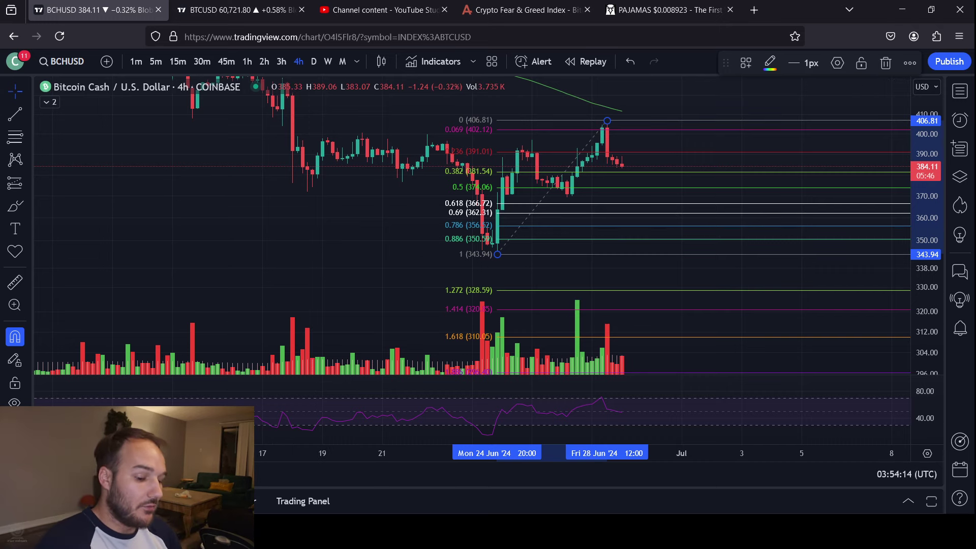
{"action": "key", "text": "Delete"}
{"action": "left_click_drag", "start_coordinate": [652, 214], "coordinate": [643, 275]}
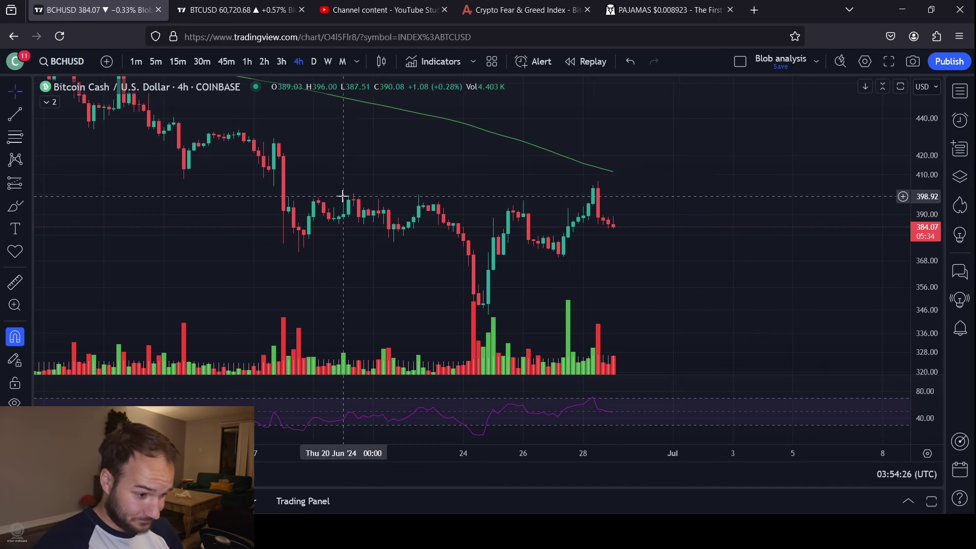
Step: Switch Bitcoin Cash to the weekly interval and examine its price against the moving average from 2022 to 2024
{"action": "left_click", "coordinate": [328, 61]}
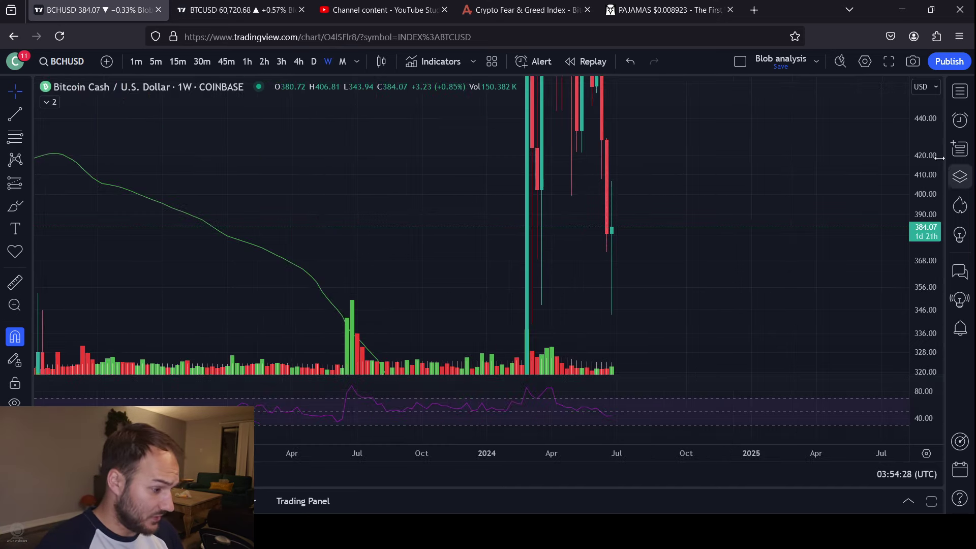
{"action": "left_click_drag", "start_coordinate": [638, 286], "coordinate": [661, 253]}
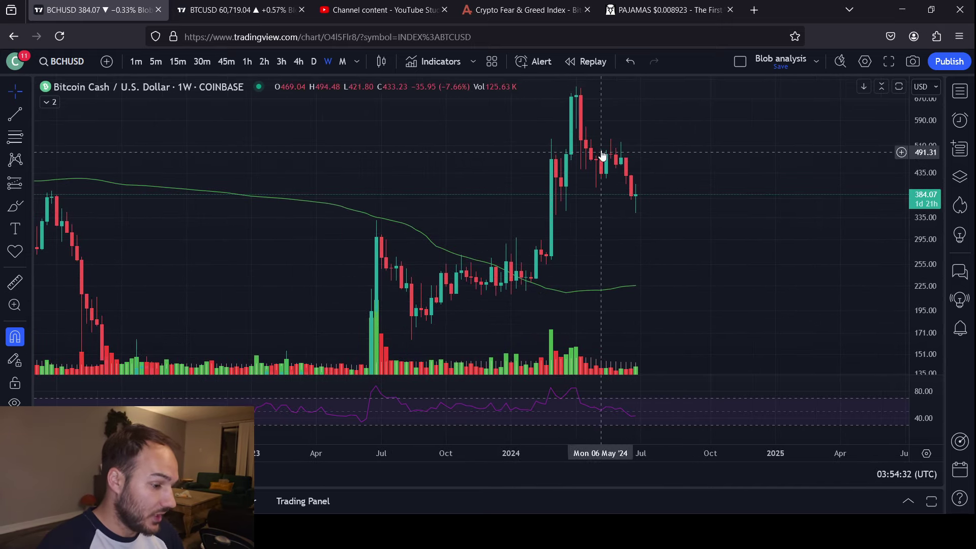
{"action": "left_click_drag", "start_coordinate": [916, 133], "coordinate": [931, 255]}
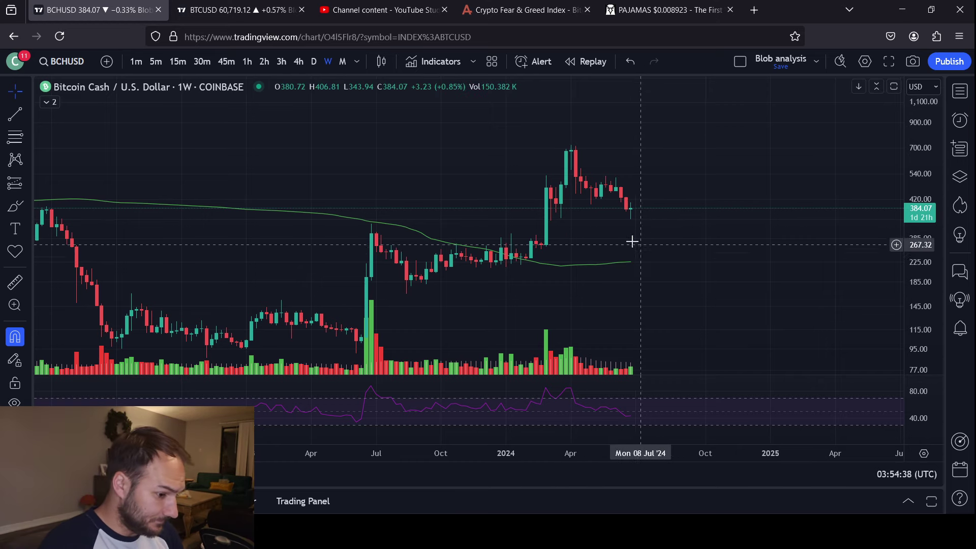
Step: Change the chart's symbol to the Coinbase BTCUSD pair, Bitcoin / United States Dollar
{"action": "left_click", "coordinate": [426, 63]}
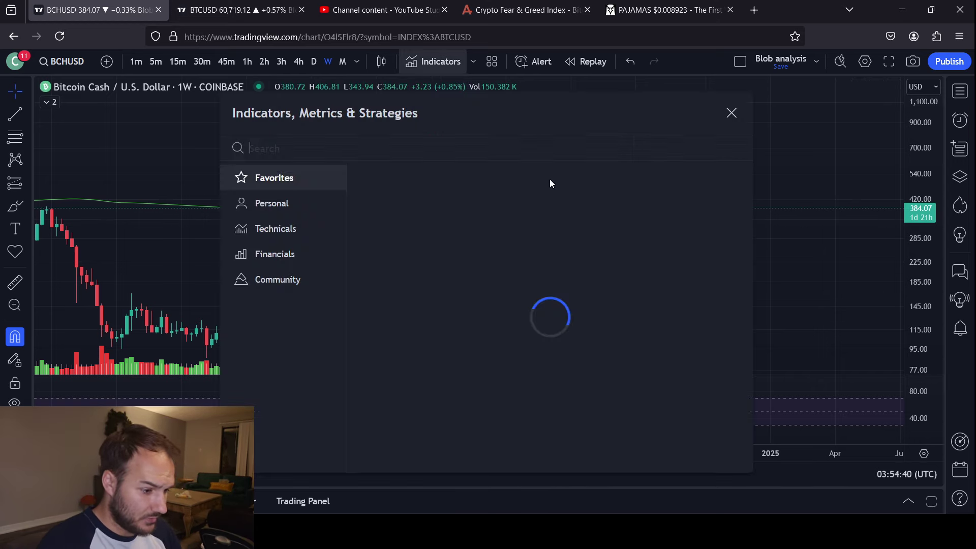
{"action": "left_click", "coordinate": [434, 218]}
{"action": "type", "text": "BTCUSD"}
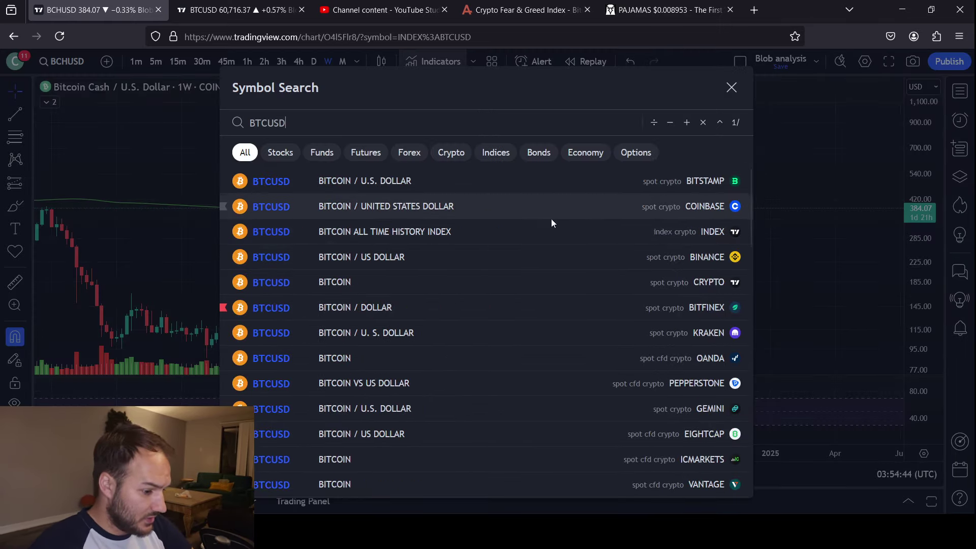
{"action": "left_click", "coordinate": [482, 206]}
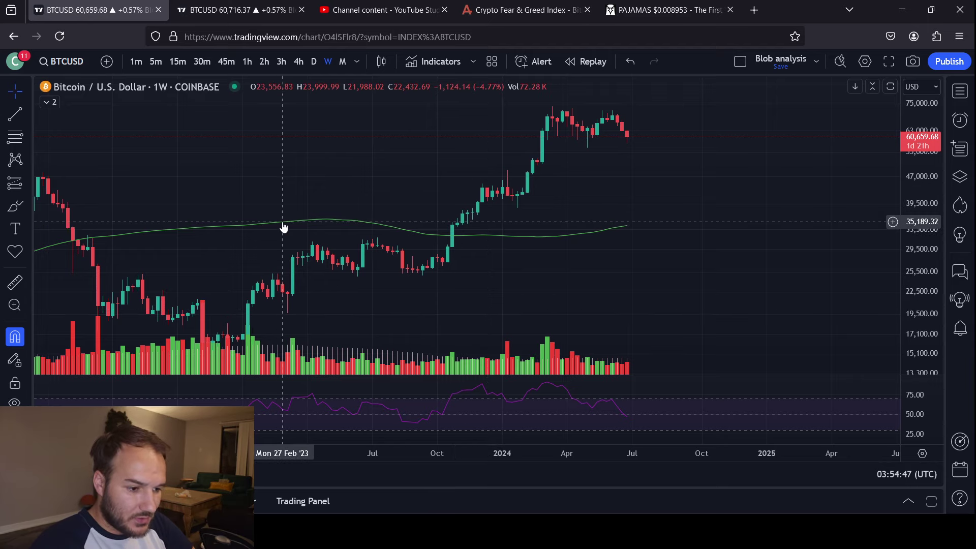
Step: Examine Bitcoin's weekly candles against the moving average from 2022 to 2024, and undo the last chart changes
{"action": "left_click_drag", "start_coordinate": [264, 159], "coordinate": [445, 273]}
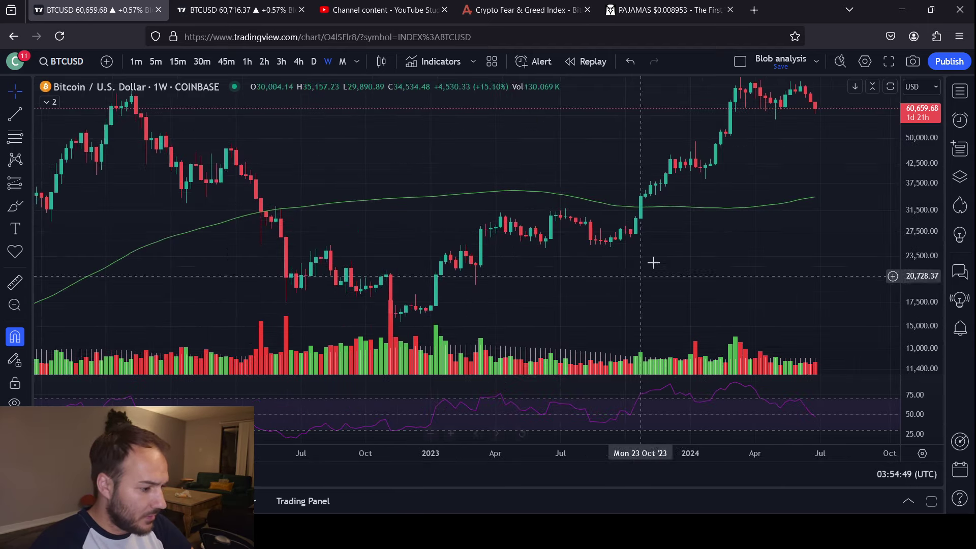
{"action": "left_click_drag", "start_coordinate": [652, 261], "coordinate": [550, 266]}
{"action": "left_click", "coordinate": [631, 62]}
{"action": "left_click", "coordinate": [631, 62]}
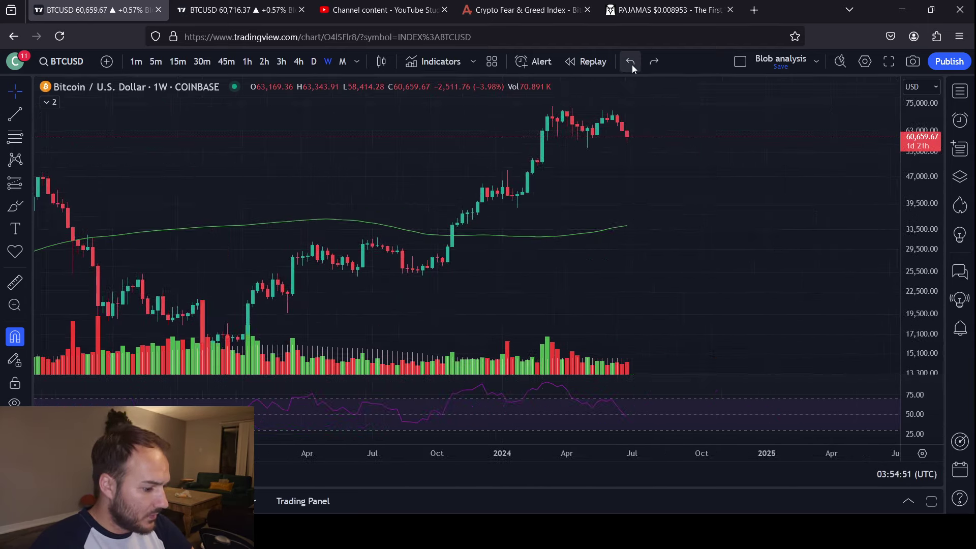
{"action": "left_click", "coordinate": [434, 61]}
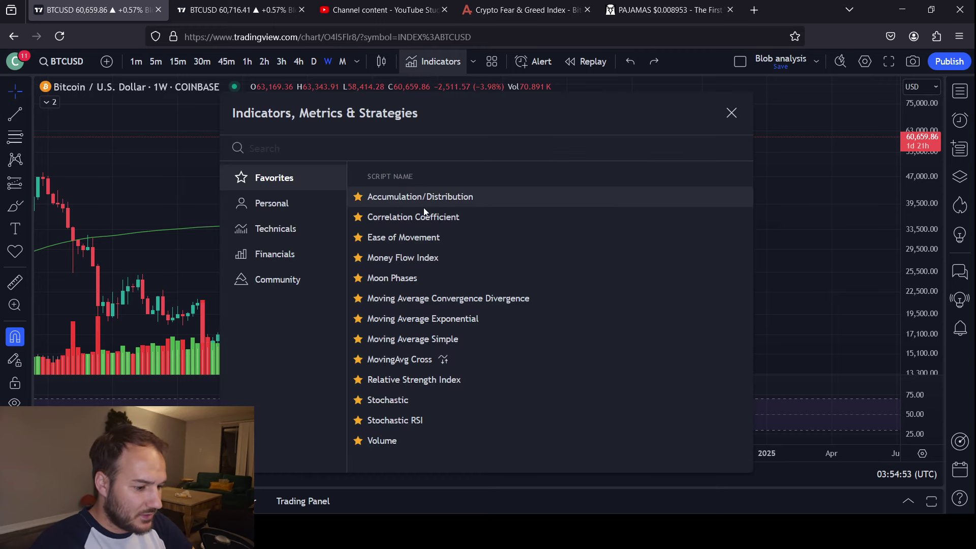
{"action": "left_click", "coordinate": [423, 217]}
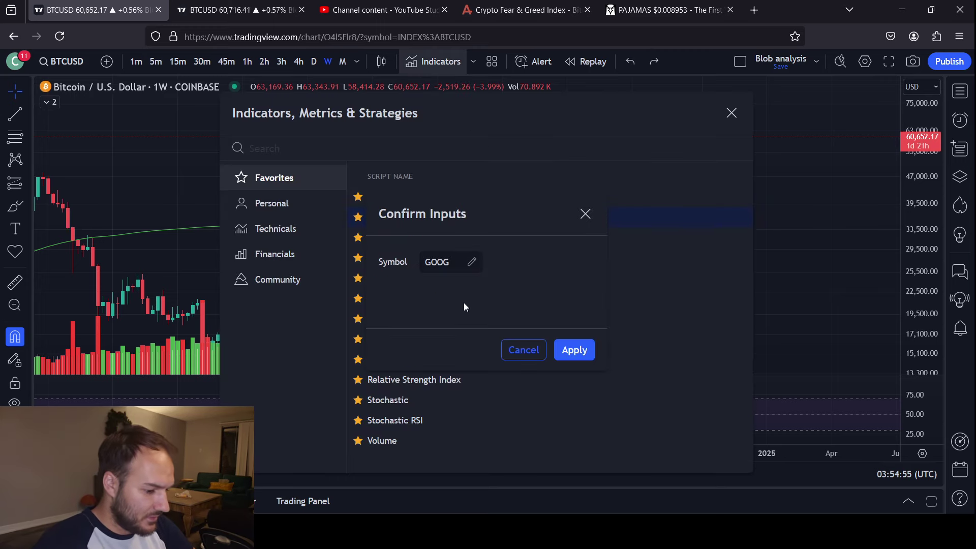
{"action": "left_click", "coordinate": [451, 270]}
{"action": "type", "text": "BTCU"}
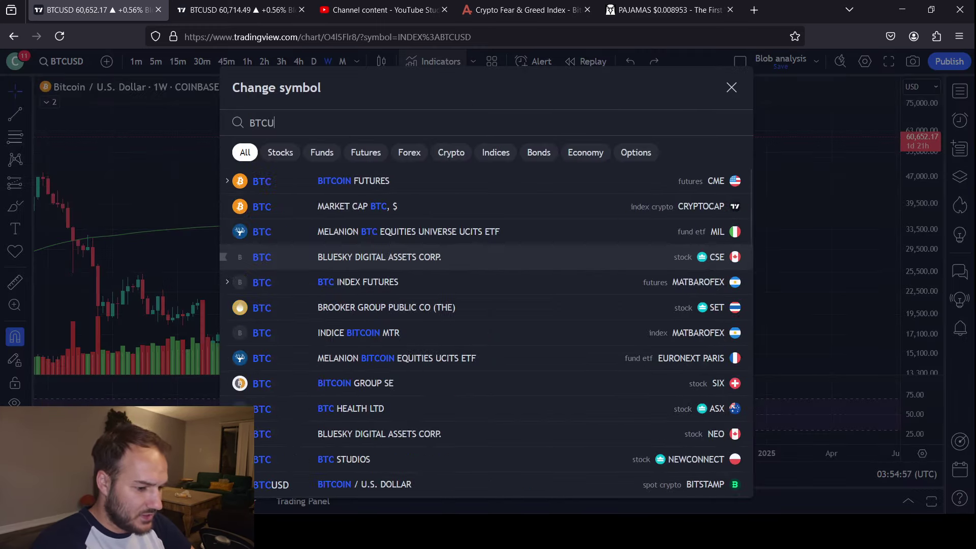
{"action": "type", "text": "S"}
{"action": "key", "text": "BackSpace"}
{"action": "key", "text": "BackSpace"}
{"action": "key", "text": "BackSpace"}
{"action": "key", "text": "BackSpace"}
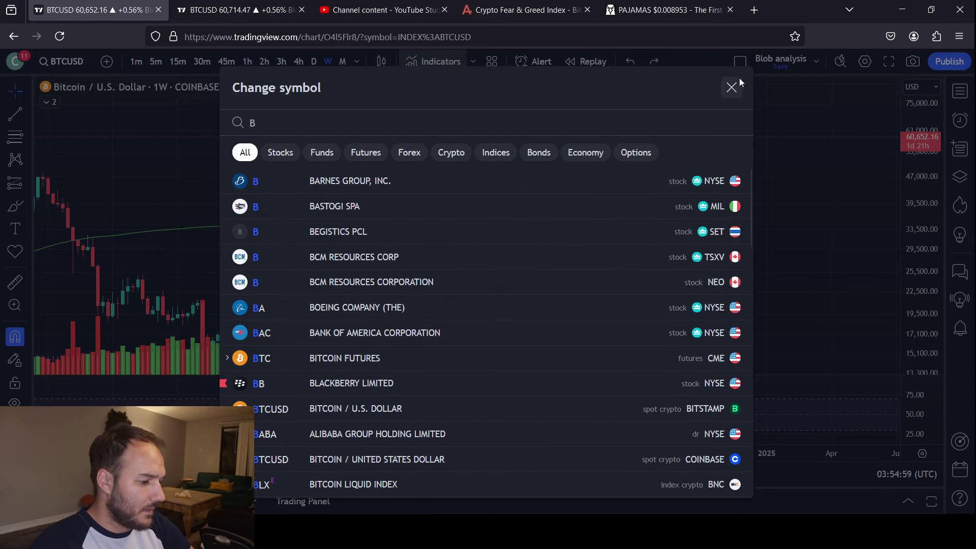
{"action": "left_click", "coordinate": [732, 87]}
{"action": "left_click", "coordinate": [730, 115]}
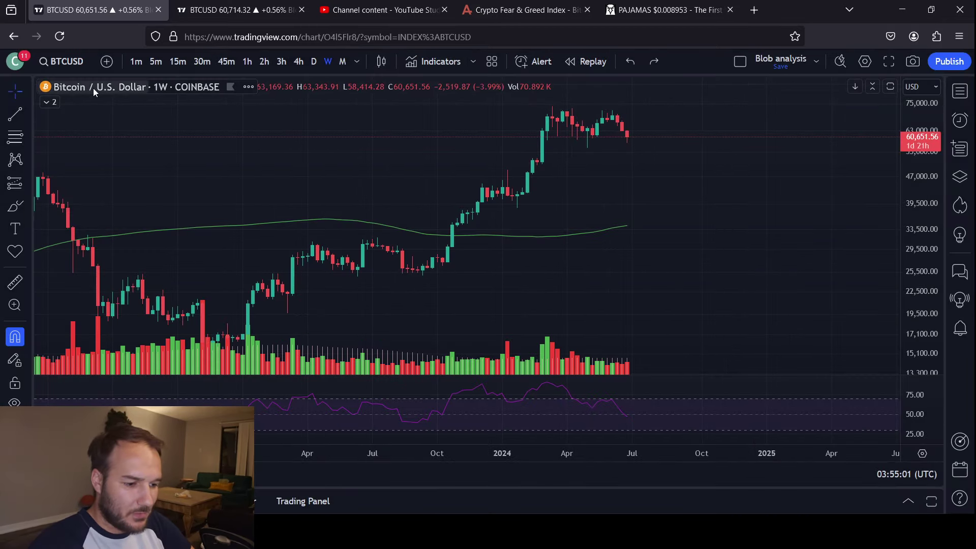
Step: Step through the chart's change history to return from BTCUSD to the weekly Coinbase BCHUSD chart
{"action": "left_click", "coordinate": [654, 59]}
{"action": "left_click", "coordinate": [651, 63]}
{"action": "left_click", "coordinate": [639, 62]}
{"action": "left_click", "coordinate": [638, 62]}
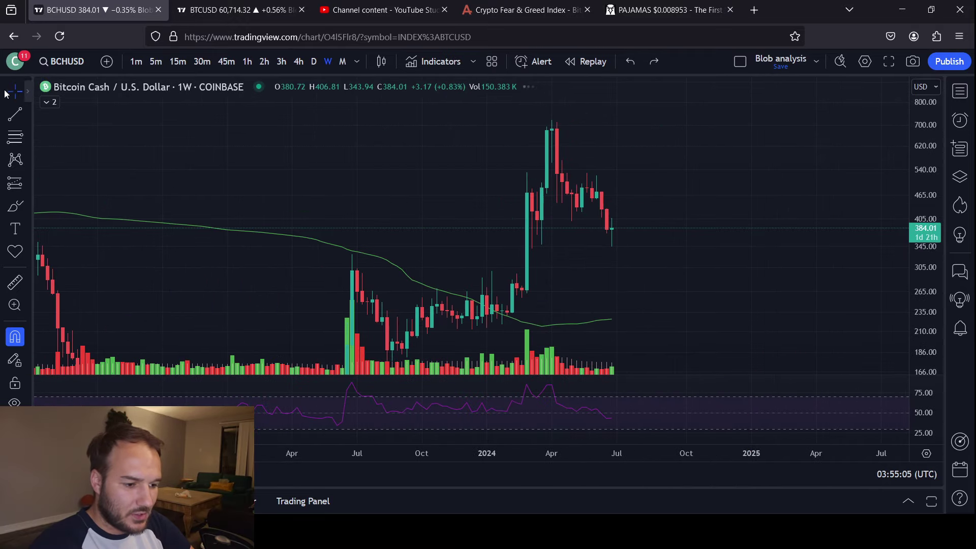
Step: Add the Correlation Coefficient indicator to the Bitcoin Cash chart, with Coinbase BTCUSD as the comparison symbol
{"action": "left_click", "coordinate": [433, 61]}
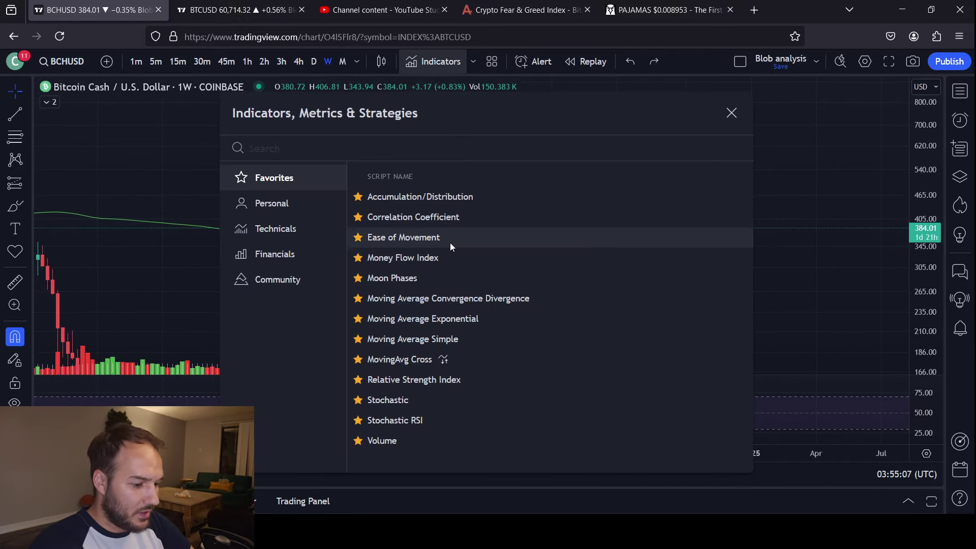
{"action": "left_click", "coordinate": [413, 217]}
{"action": "left_click", "coordinate": [438, 263]}
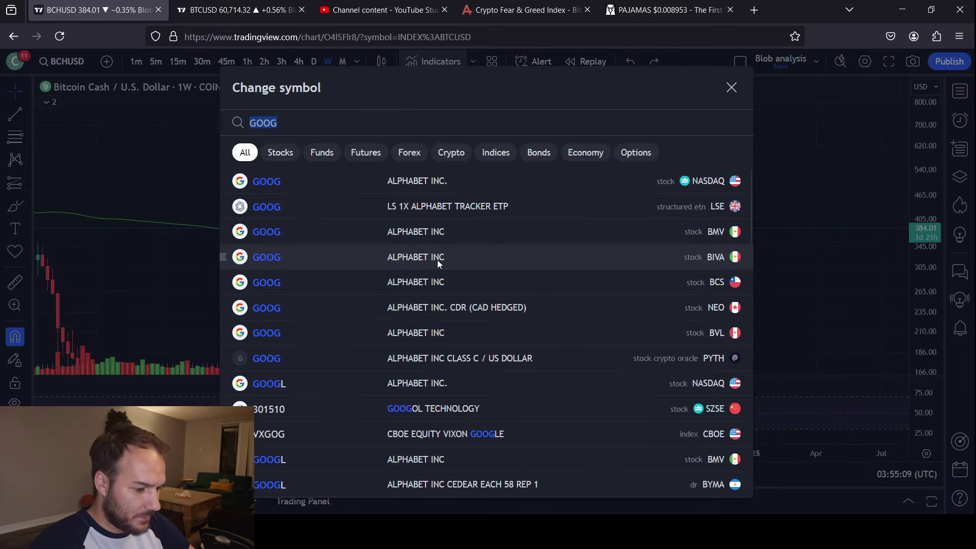
{"action": "type", "text": "BTCUSD"}
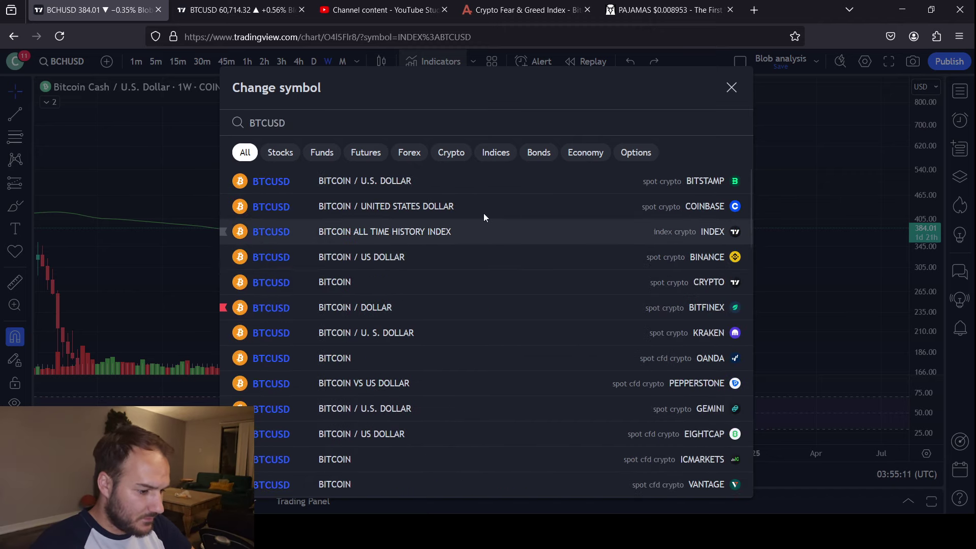
{"action": "left_click", "coordinate": [449, 206]}
{"action": "left_click", "coordinate": [567, 347]}
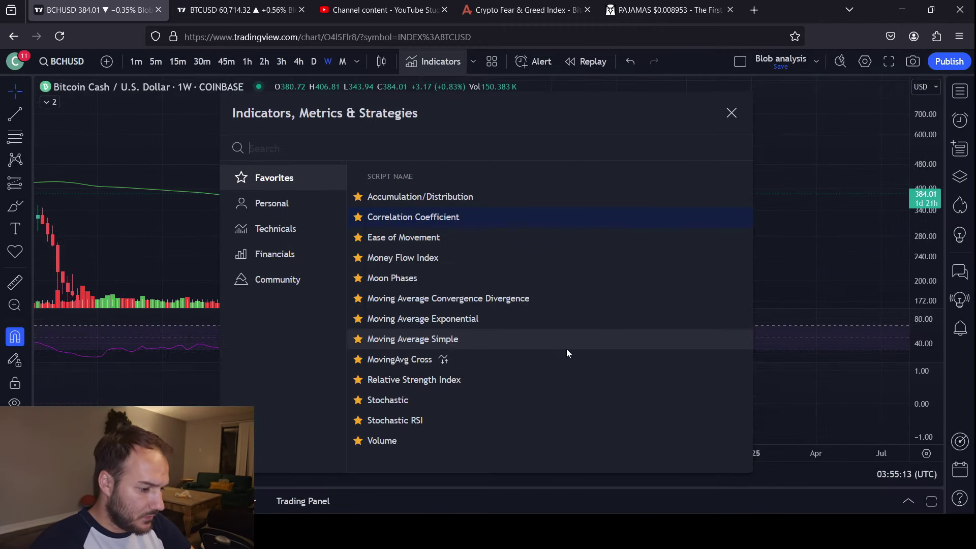
{"action": "left_click", "coordinate": [733, 115]}
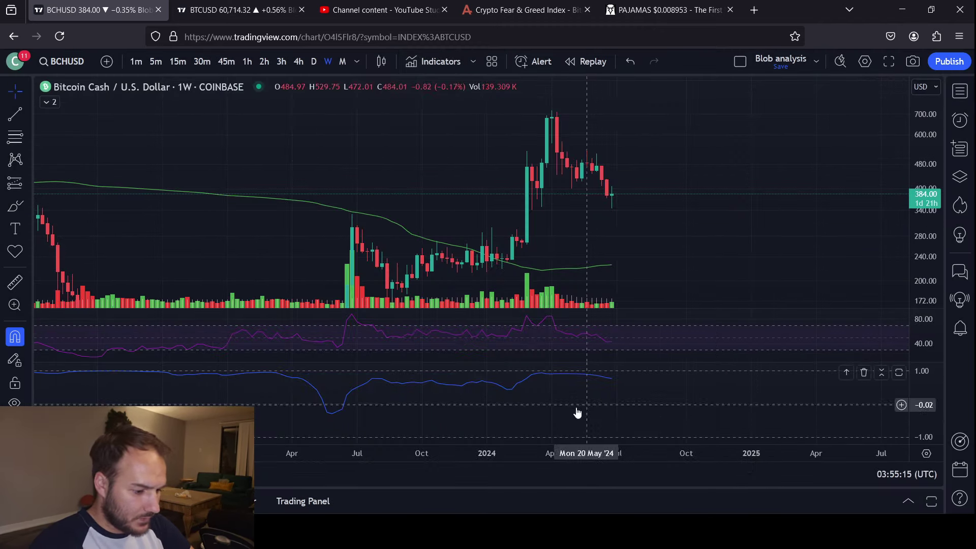
Step: Switch to the monthly interval and examine Bitcoin Cash's correlation with Bitcoin, first enlarged and then beneath the full price history
{"action": "left_click", "coordinate": [344, 62]}
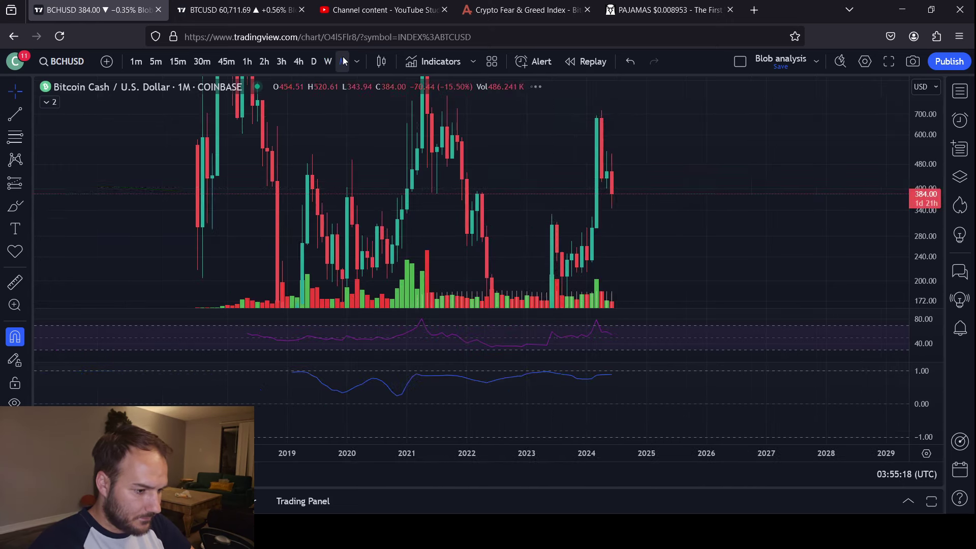
{"action": "double_click", "coordinate": [589, 384]}
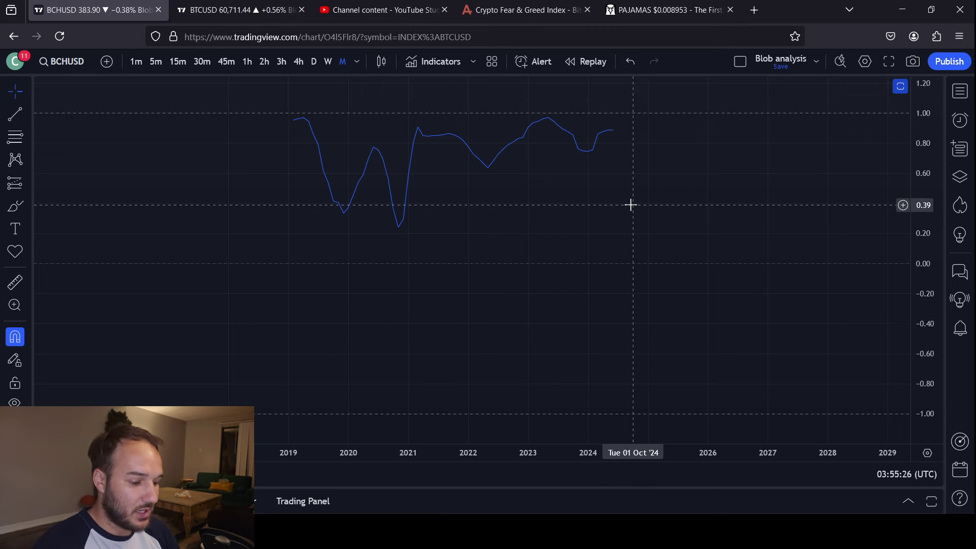
{"action": "double_click", "coordinate": [435, 240]}
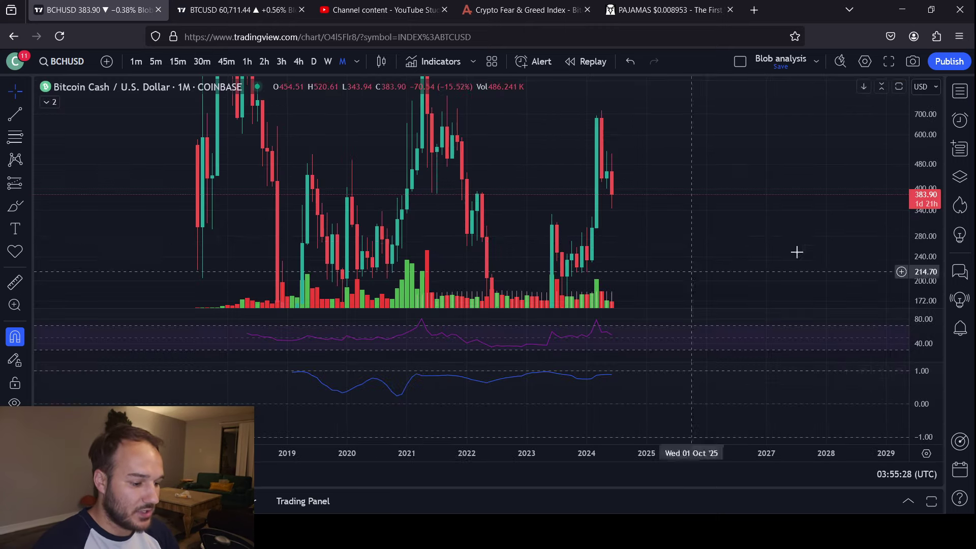
{"action": "left_click_drag", "start_coordinate": [935, 160], "coordinate": [935, 288]}
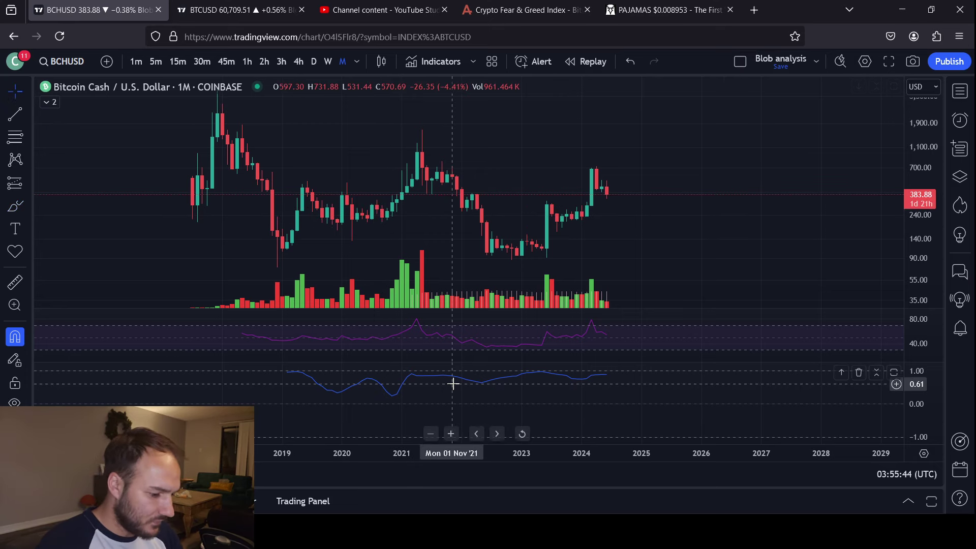
Step: Examine Bitcoin Cash's correlation with Bitcoin on the weekly interval and on the daily interval
{"action": "left_click", "coordinate": [328, 62]}
{"action": "left_click_drag", "start_coordinate": [387, 452], "coordinate": [719, 468]}
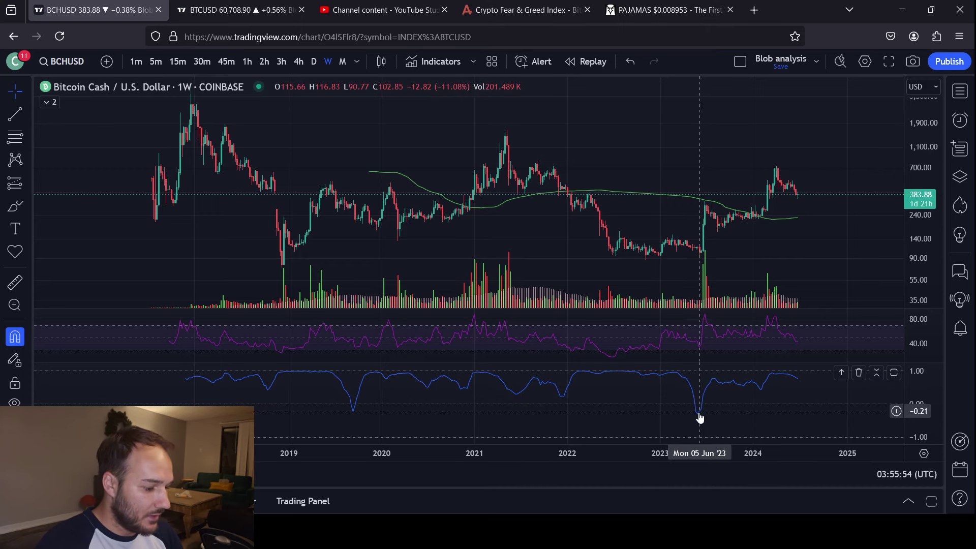
{"action": "left_click", "coordinate": [314, 61]}
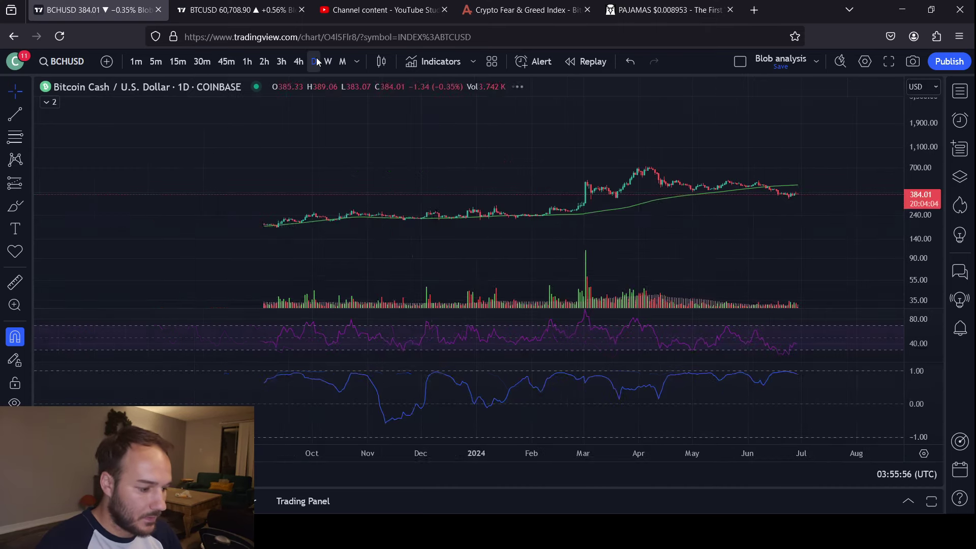
{"action": "left_click_drag", "start_coordinate": [430, 453], "coordinate": [727, 445]}
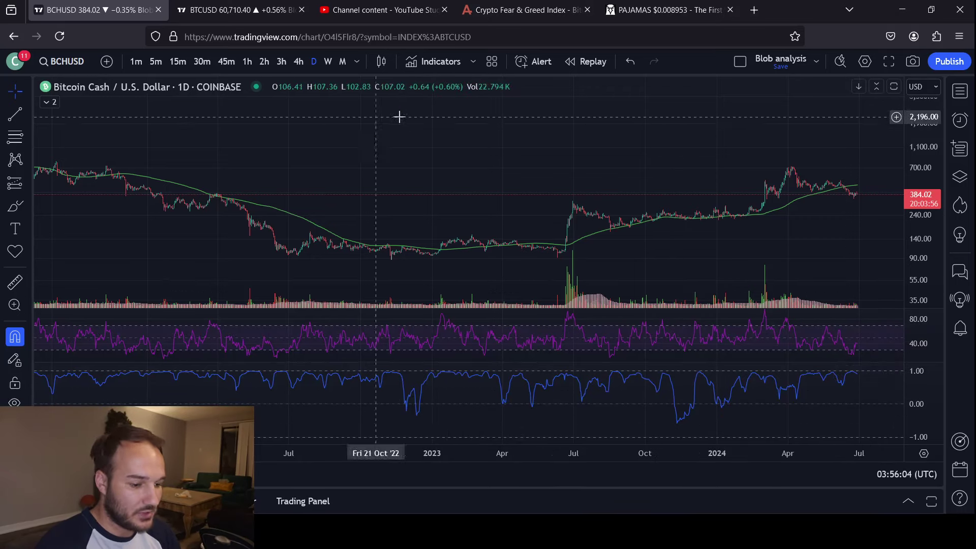
Step: Expand the indicator legend, remove the Correlation Coefficient indicator and collapse the legend again
{"action": "left_click", "coordinate": [50, 104]}
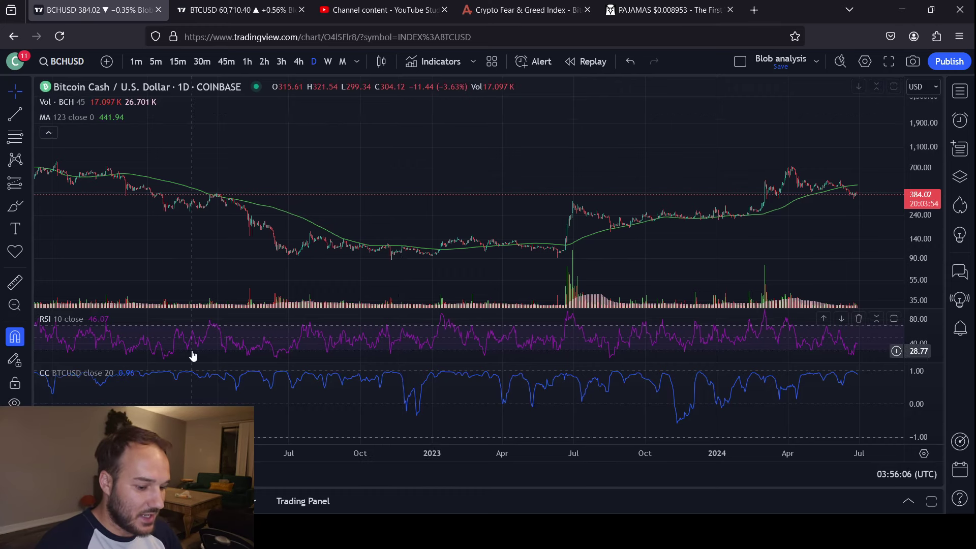
{"action": "mouse_move", "coordinate": [135, 377]}
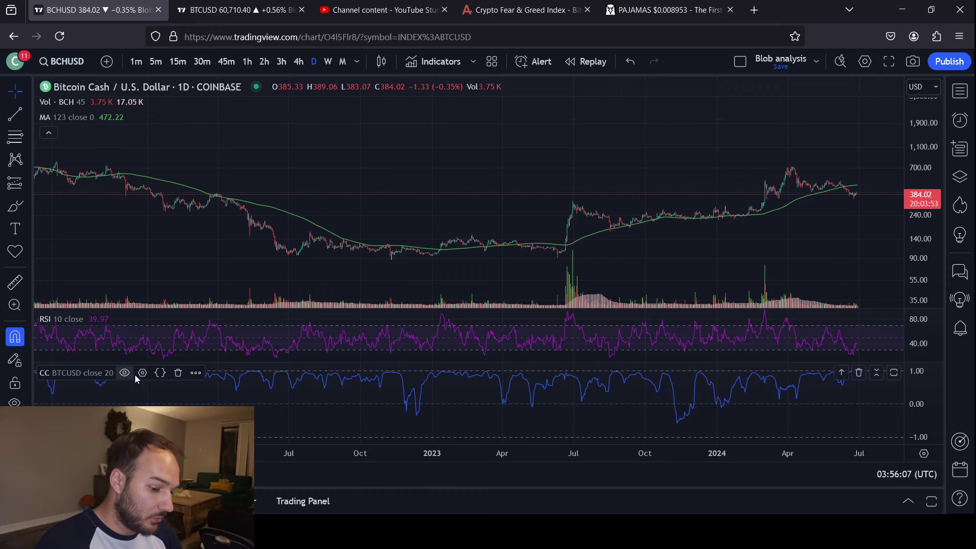
{"action": "left_click", "coordinate": [178, 374]}
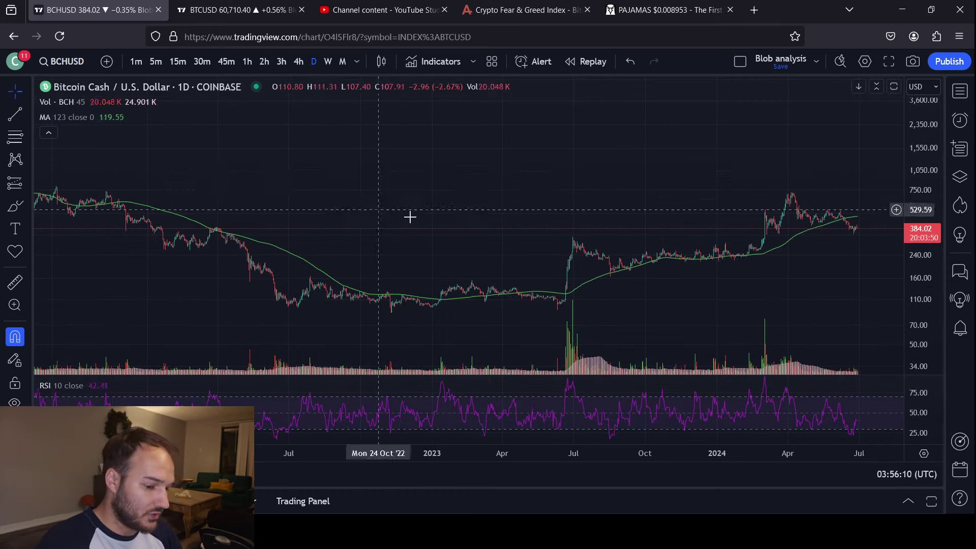
{"action": "left_click", "coordinate": [49, 132]}
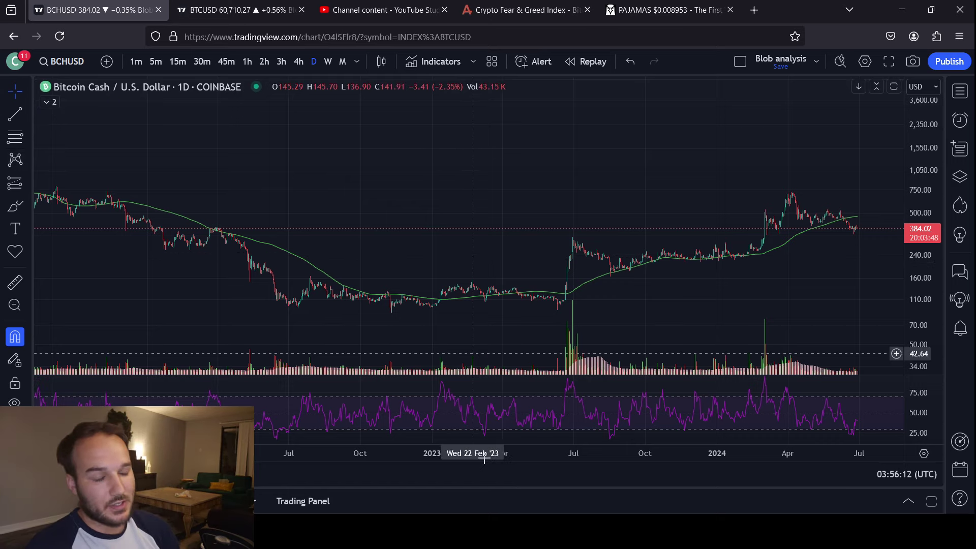
Step: Draw a Fibonacci retracement on the daily chart from the August 2023 low at 164.16 to the 5 April 2024 high
{"action": "left_click_drag", "start_coordinate": [700, 457], "coordinate": [411, 453]}
{"action": "left_click_drag", "start_coordinate": [916, 284], "coordinate": [878, 118]}
{"action": "left_click_drag", "start_coordinate": [621, 296], "coordinate": [555, 227]}
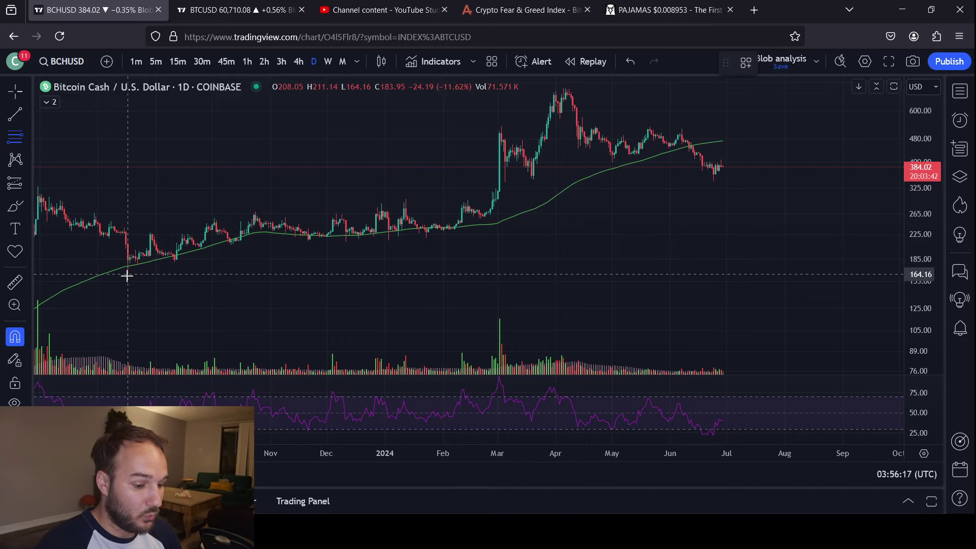
{"action": "left_click", "coordinate": [564, 87]}
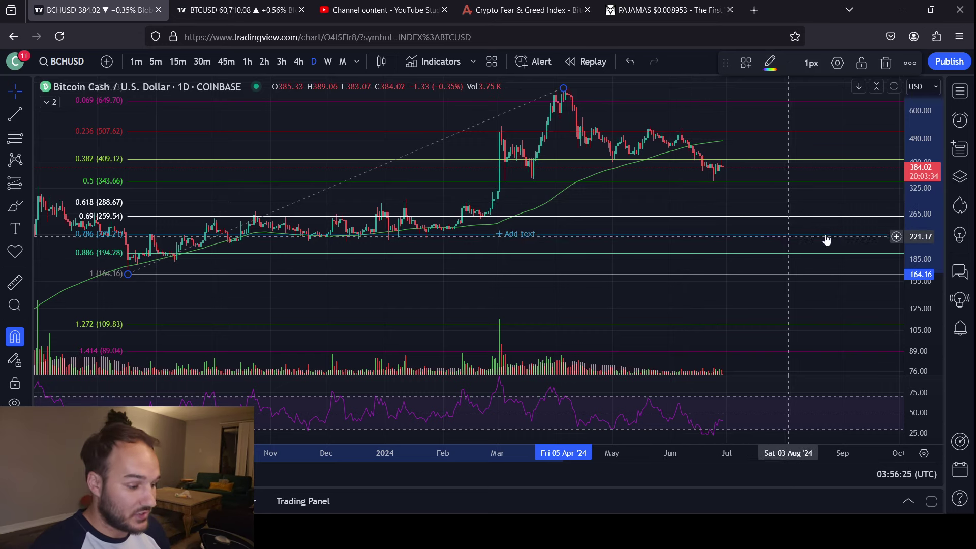
{"action": "left_click_drag", "start_coordinate": [923, 247], "coordinate": [919, 197]}
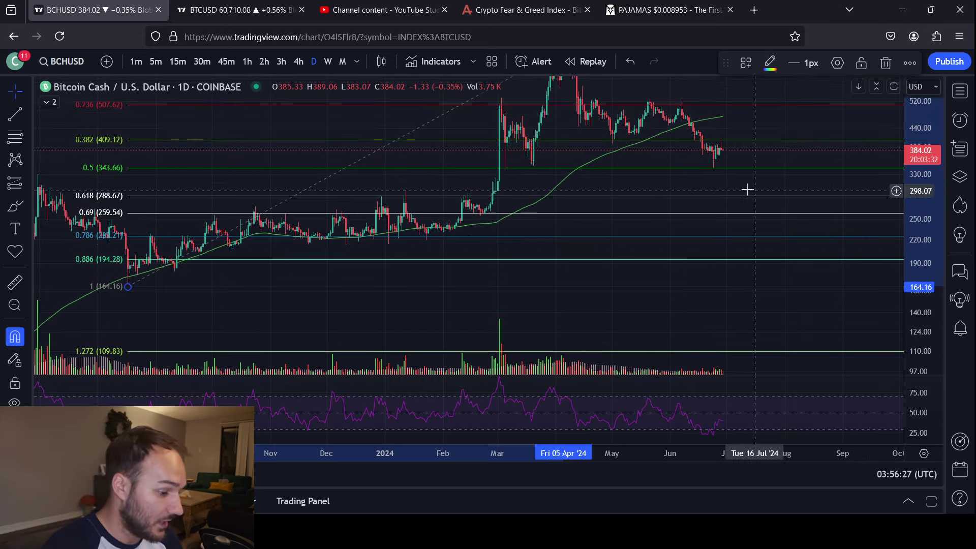
{"action": "left_click", "coordinate": [370, 307]}
{"action": "left_click_drag", "start_coordinate": [370, 307], "coordinate": [267, 305]}
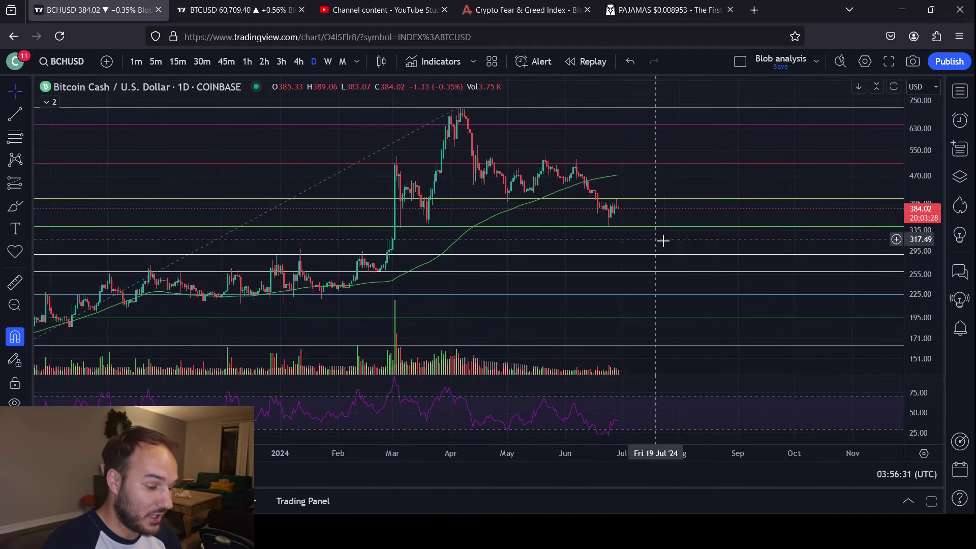
Step: Brush the price path down from the April 2024 high, extend it past July, and circle the zone between the 0.618 and 0.69 levels
{"action": "left_click", "coordinate": [11, 213]}
{"action": "left_click_drag", "start_coordinate": [921, 161], "coordinate": [922, 204]}
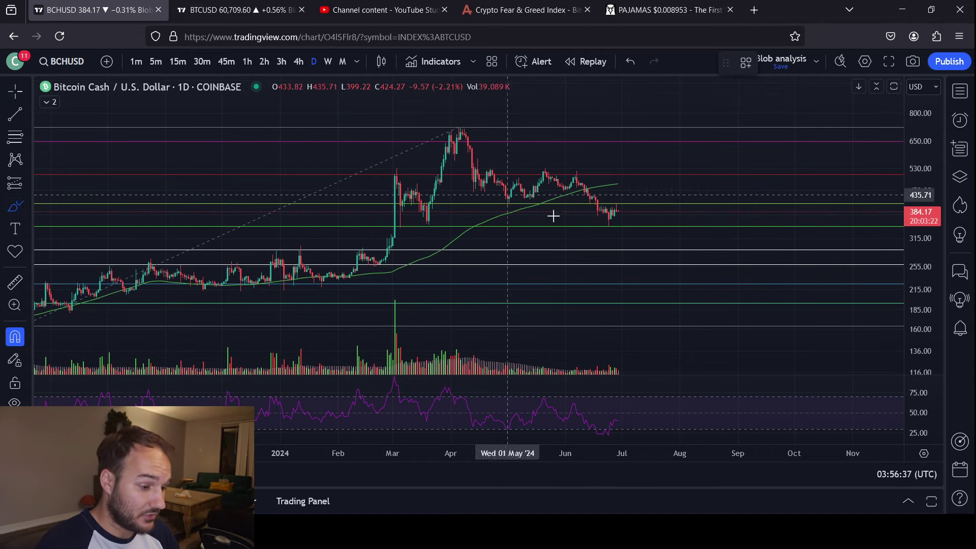
{"action": "mouse_move", "coordinate": [461, 138]}
{"action": "left_mouse_down"}
{"action": "mouse_move", "coordinate": [505, 206]}
{"action": "mouse_move", "coordinate": [543, 172]}
{"action": "left_mouse_up"}
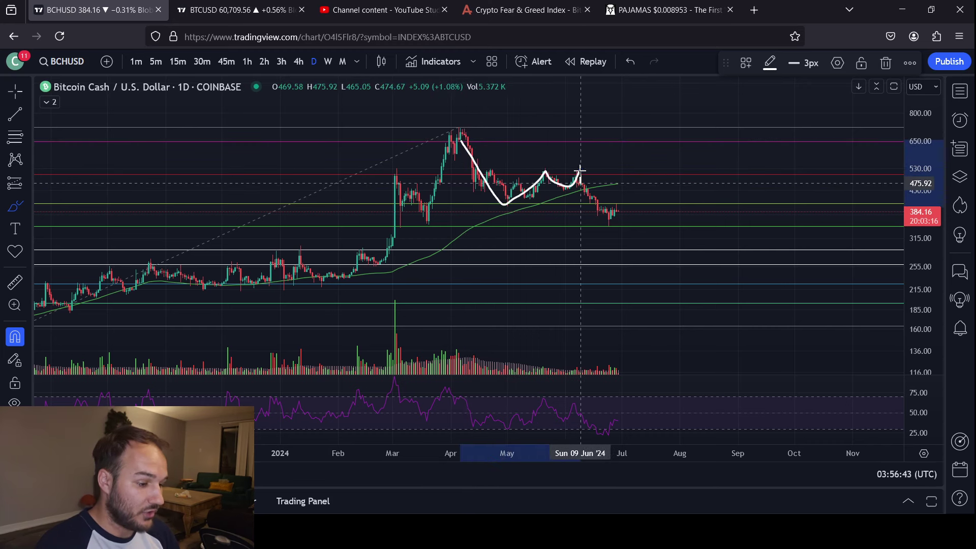
{"action": "mouse_move", "coordinate": [576, 174]}
{"action": "left_mouse_down"}
{"action": "mouse_move", "coordinate": [609, 220]}
{"action": "mouse_move", "coordinate": [618, 206]}
{"action": "left_mouse_up"}
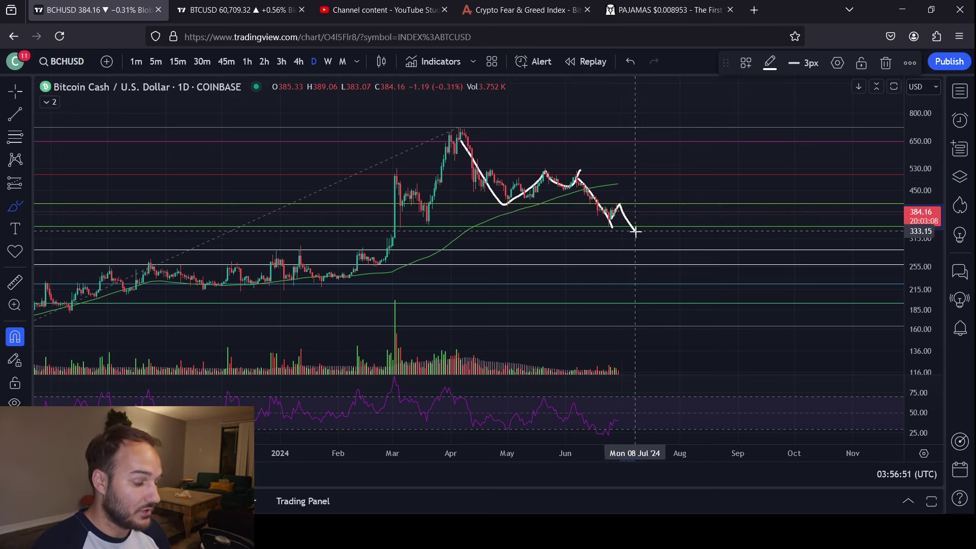
{"action": "left_click_drag", "start_coordinate": [645, 250], "coordinate": [679, 250]}
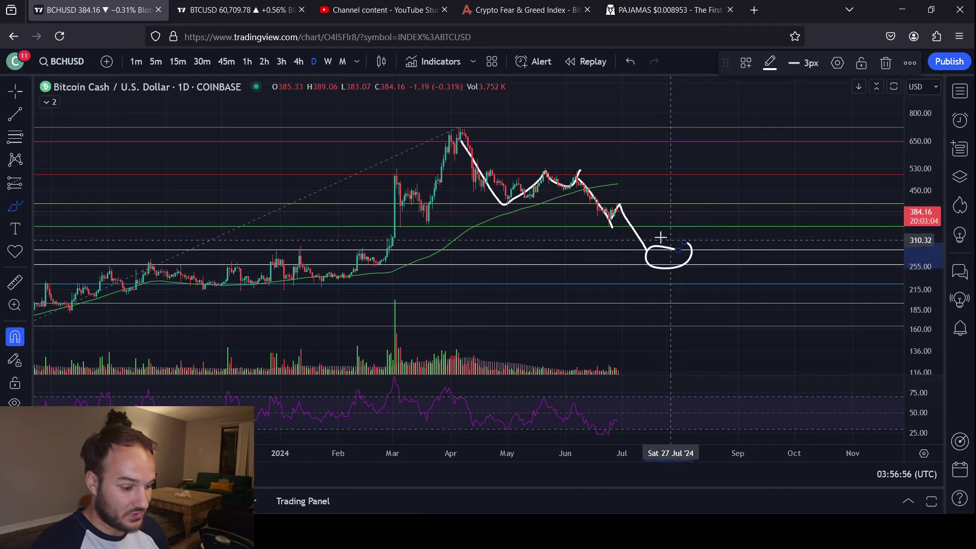
Step: Brush a rising support line from the mid-2023 lows to the circled target zone, and undo the stroke
{"action": "scroll", "coordinate": [687, 419], "scroll_direction": "down", "scroll_amount": 4}
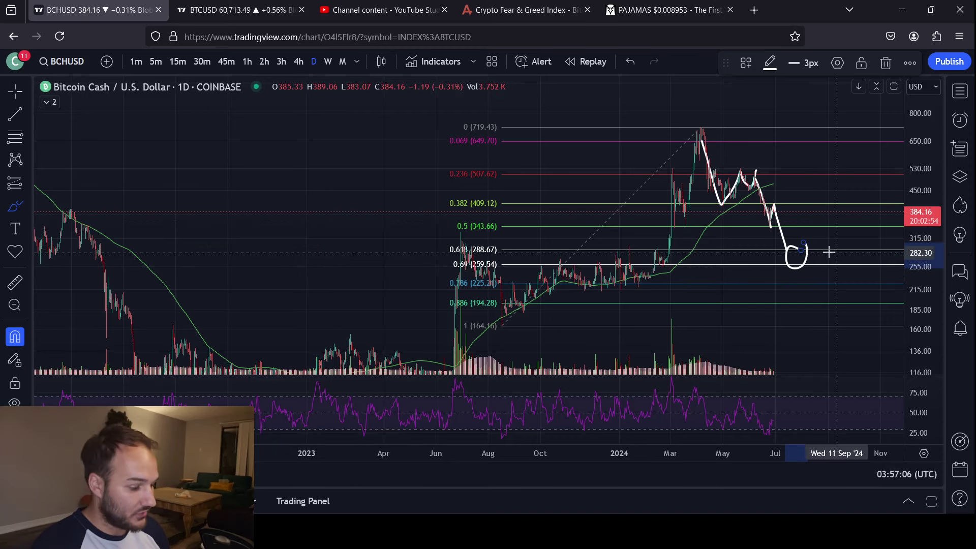
{"action": "mouse_move", "coordinate": [472, 338]}
{"action": "left_mouse_down"}
{"action": "mouse_move", "coordinate": [524, 311]}
{"action": "mouse_move", "coordinate": [823, 253]}
{"action": "left_mouse_up"}
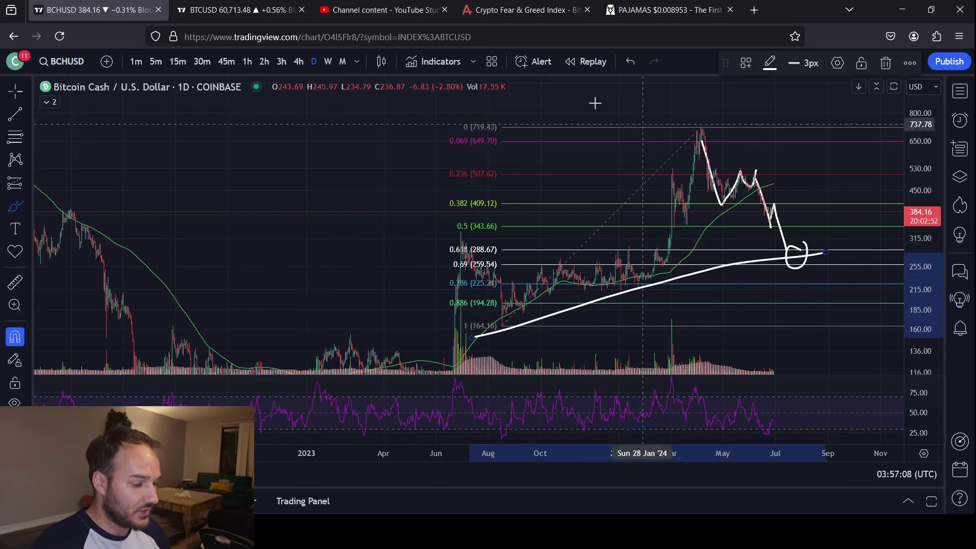
{"action": "left_click", "coordinate": [630, 61]}
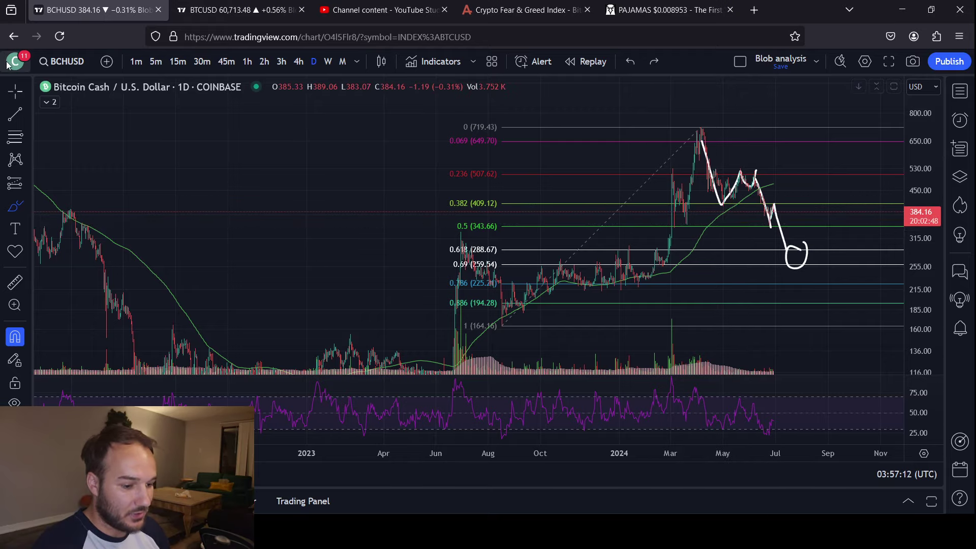
{"action": "left_click_drag", "start_coordinate": [305, 209], "coordinate": [173, 152]}
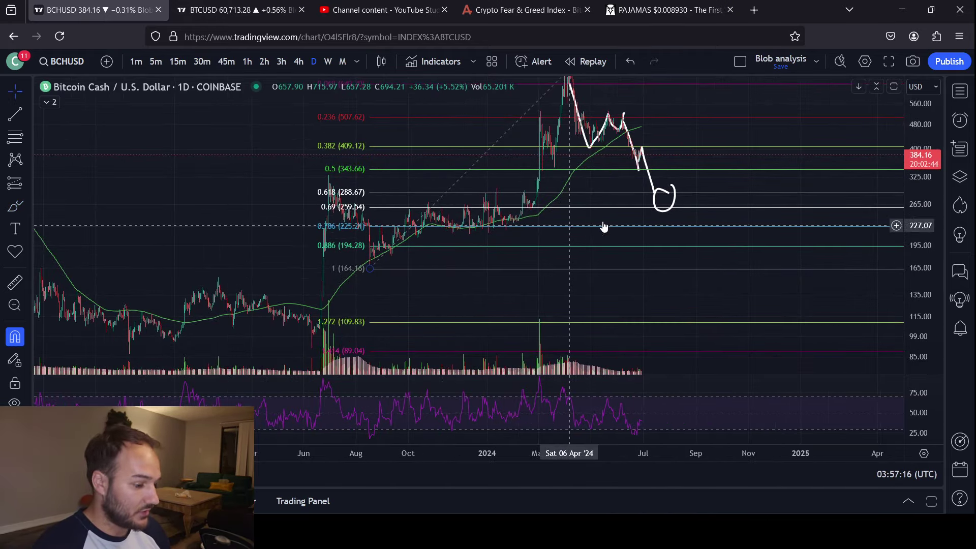
{"action": "left_click_drag", "start_coordinate": [259, 165], "coordinate": [257, 210]}
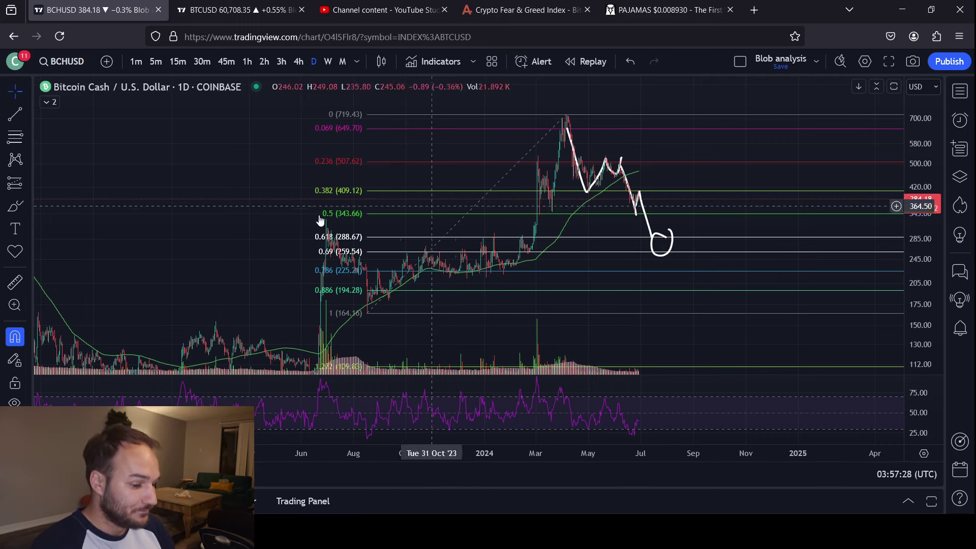
Step: Brush a straight rebound line from the circled target zone to above 700 near November 2024, and undo the stroke
{"action": "left_click", "coordinate": [15, 206]}
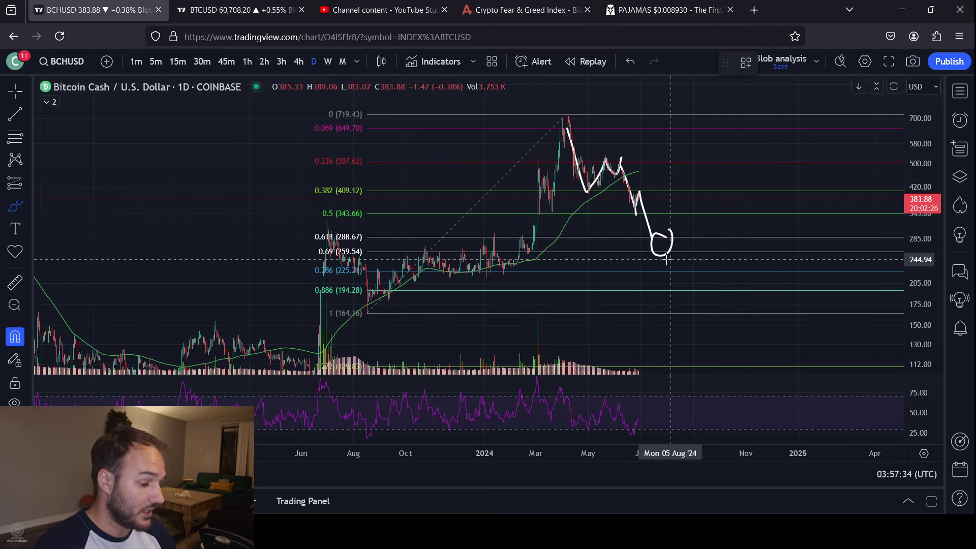
{"action": "left_click_drag", "start_coordinate": [674, 248], "coordinate": [747, 101]}
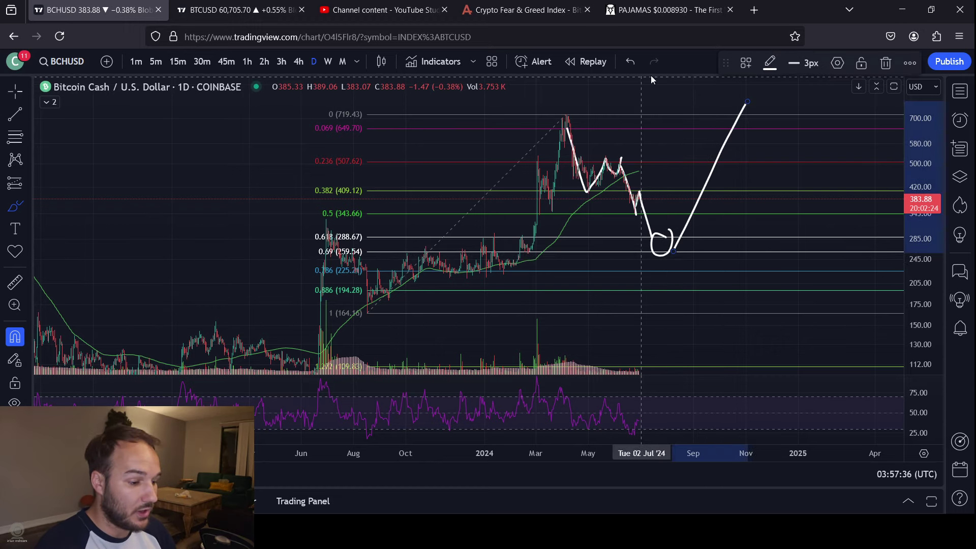
{"action": "left_click", "coordinate": [630, 62]}
Step: Brush a curved rebound from the target zone to about 650, circling the target zone, the late-June price and the curve's upper end
{"action": "left_click_drag", "start_coordinate": [664, 253], "coordinate": [717, 126]}
{"action": "left_click_drag", "start_coordinate": [671, 231], "coordinate": [663, 254]}
{"action": "mouse_move", "coordinate": [646, 178]}
{"action": "left_mouse_down"}
{"action": "mouse_move", "coordinate": [622, 185]}
{"action": "mouse_move", "coordinate": [646, 176]}
{"action": "left_mouse_up"}
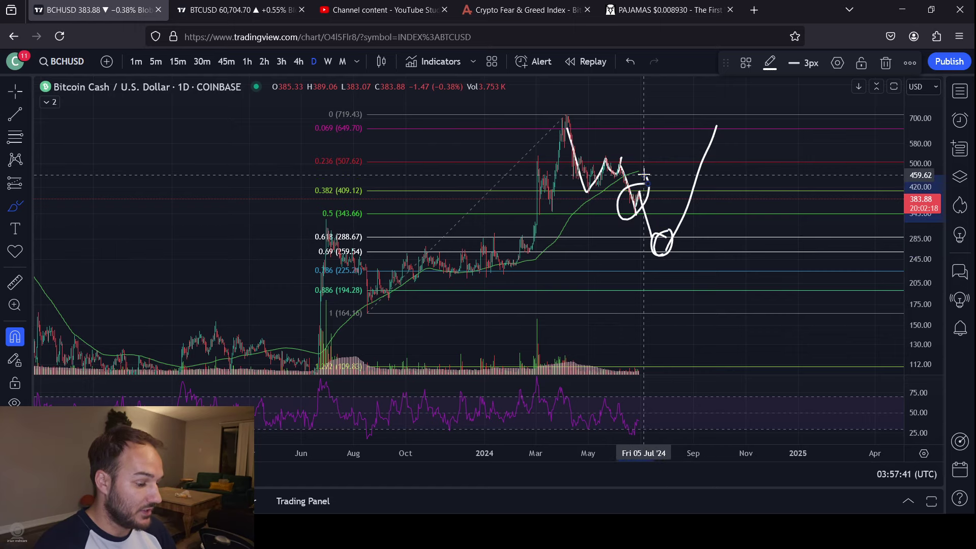
{"action": "left_click_drag", "start_coordinate": [724, 126], "coordinate": [702, 141]}
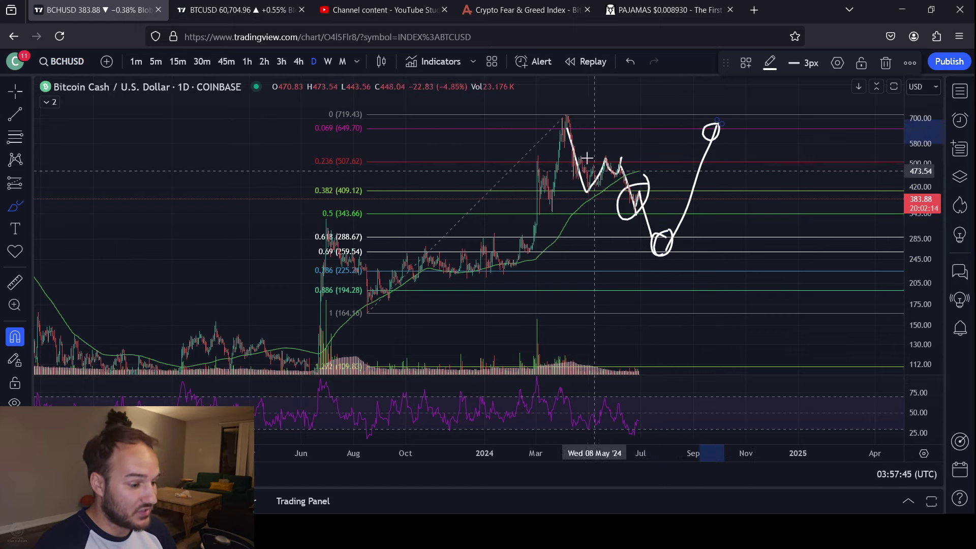
Step: Undo the brushed price path and circles, and remove the remaining drawings from the daily chart
{"action": "left_click", "coordinate": [626, 62]}
{"action": "left_click", "coordinate": [626, 62]}
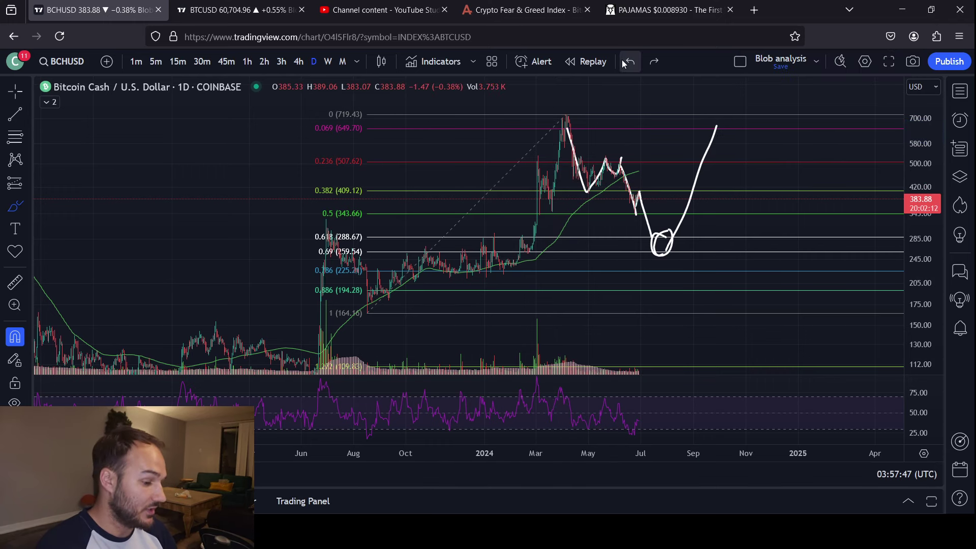
{"action": "left_click", "coordinate": [627, 62]}
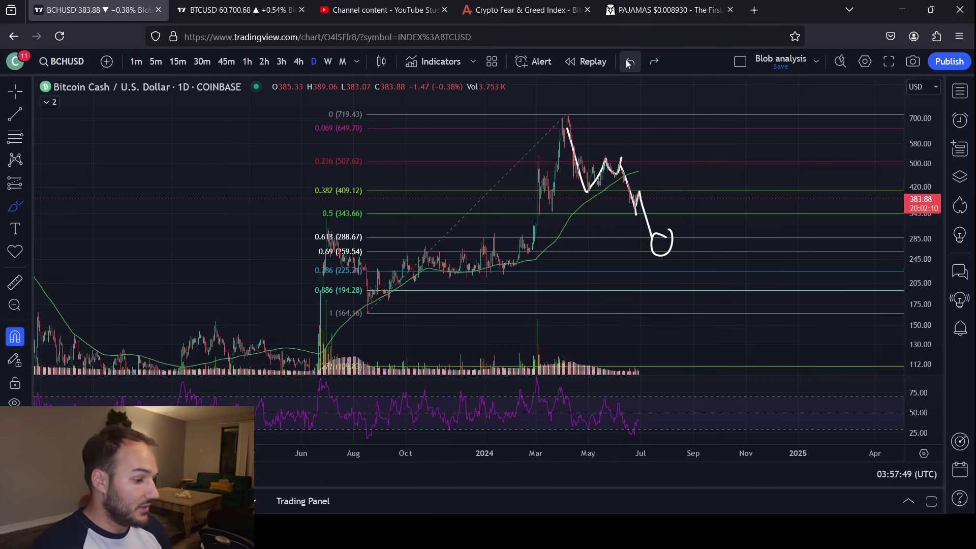
{"action": "left_click", "coordinate": [628, 63]}
{"action": "left_click", "coordinate": [629, 63]}
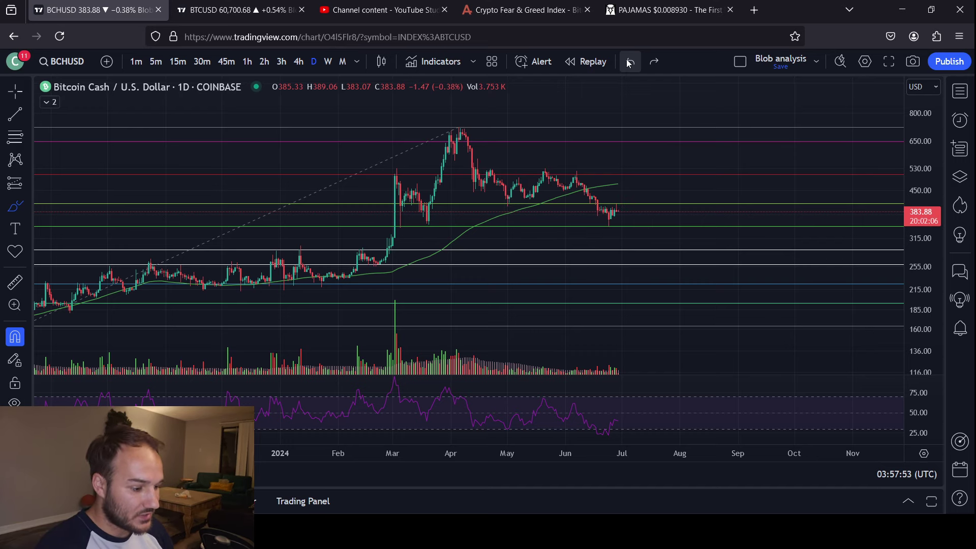
{"action": "left_click", "coordinate": [15, 433]}
{"action": "left_click", "coordinate": [15, 91]}
Step: Switch to the weekly timeframe and maximise the RSI pane to examine its peaks and lows from 2022 to June 2024
{"action": "left_click_drag", "start_coordinate": [371, 234], "coordinate": [331, 292]}
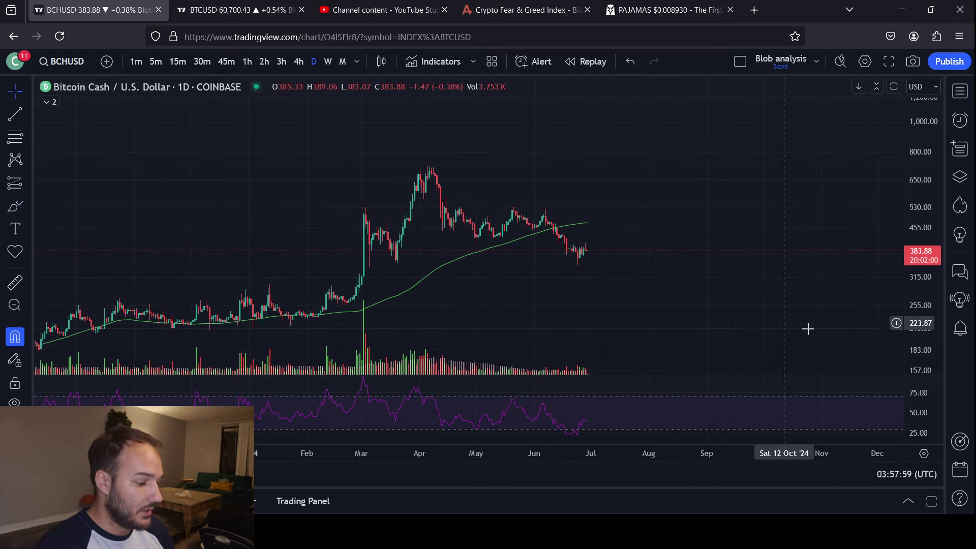
{"action": "left_click_drag", "start_coordinate": [910, 333], "coordinate": [906, 275]}
{"action": "left_click_drag", "start_coordinate": [644, 298], "coordinate": [660, 245]}
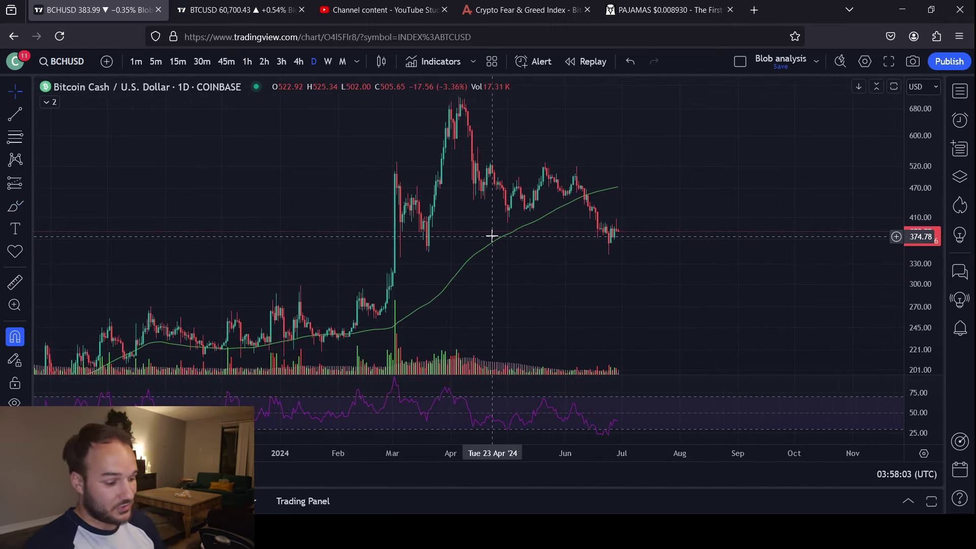
{"action": "left_click", "coordinate": [327, 61]}
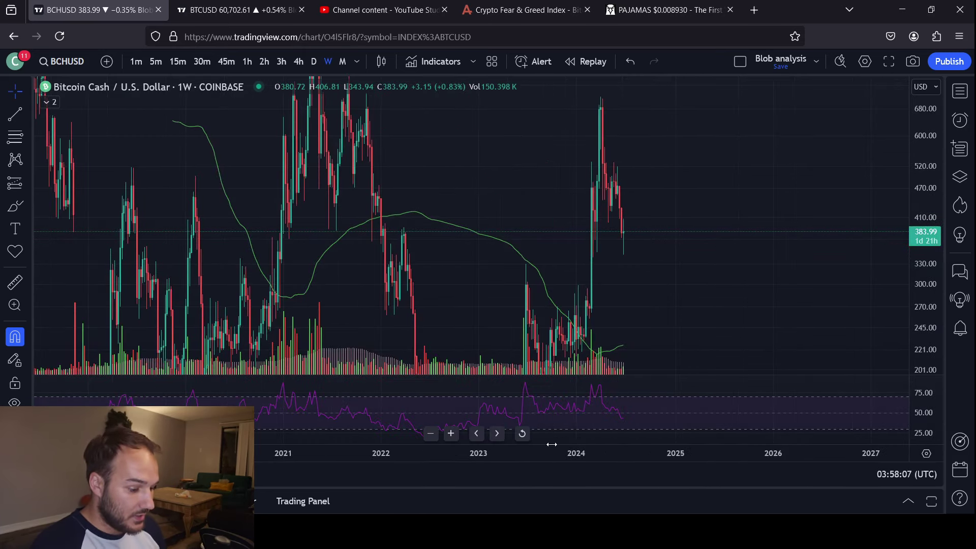
{"action": "left_click_drag", "start_coordinate": [552, 444], "coordinate": [623, 450]}
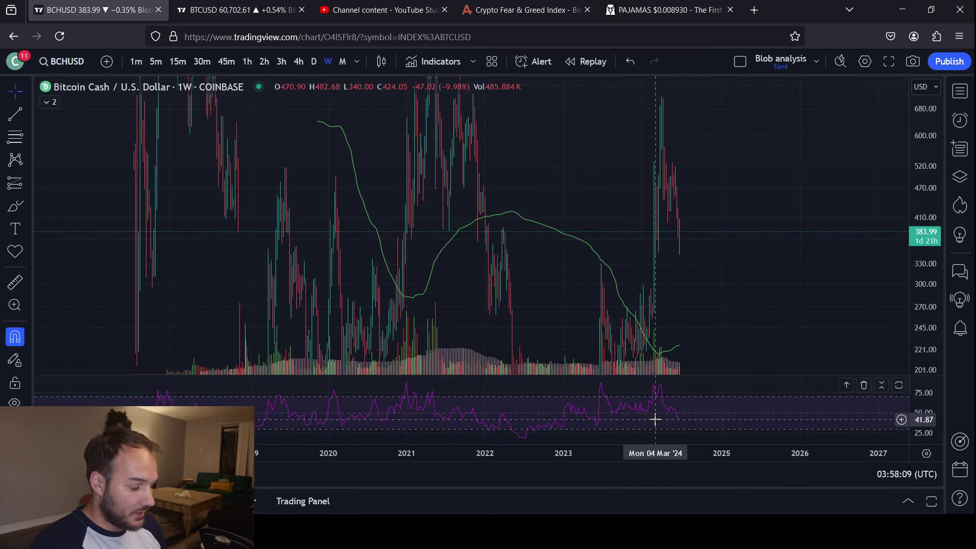
{"action": "double_click", "coordinate": [655, 420]}
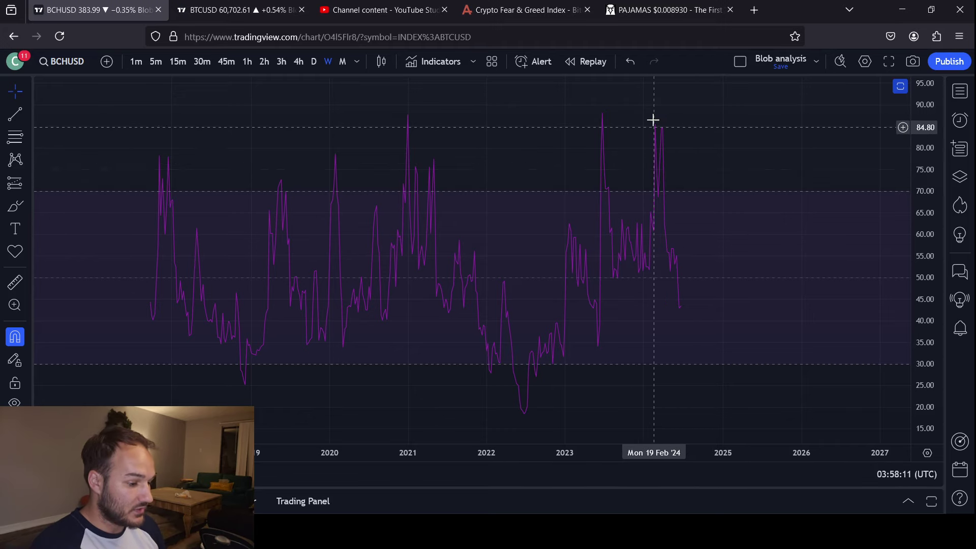
{"action": "left_click_drag", "start_coordinate": [697, 450], "coordinate": [455, 453]}
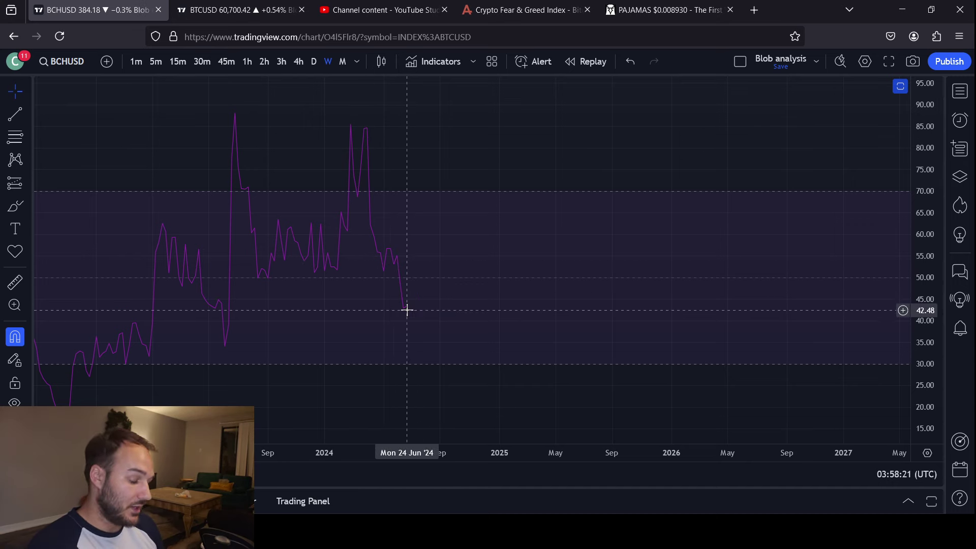
{"action": "left_click_drag", "start_coordinate": [394, 311], "coordinate": [564, 321]}
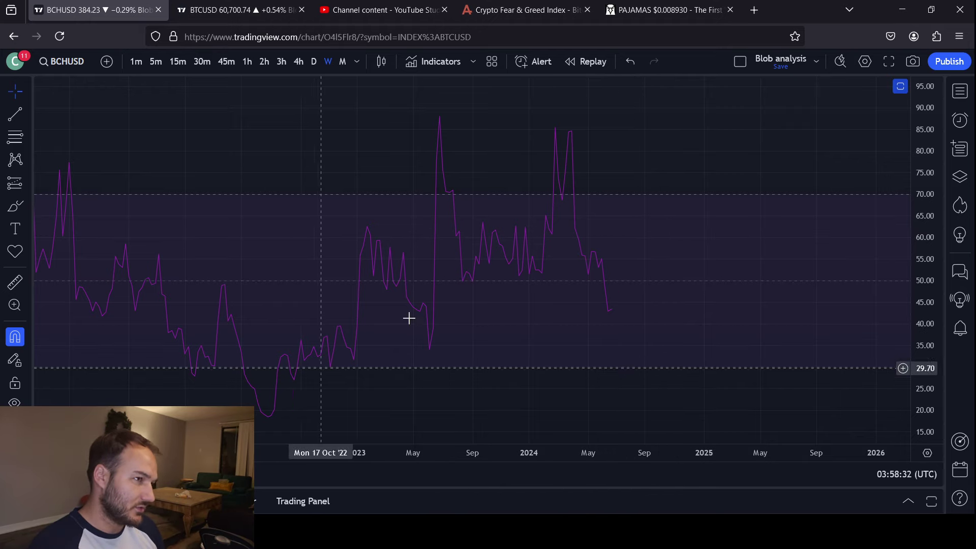
Step: Restore the weekly price pane and brush a large circle around the 2024 rally and its pullback
{"action": "double_click", "coordinate": [659, 239]}
{"action": "left_click_drag", "start_coordinate": [700, 233], "coordinate": [706, 262]}
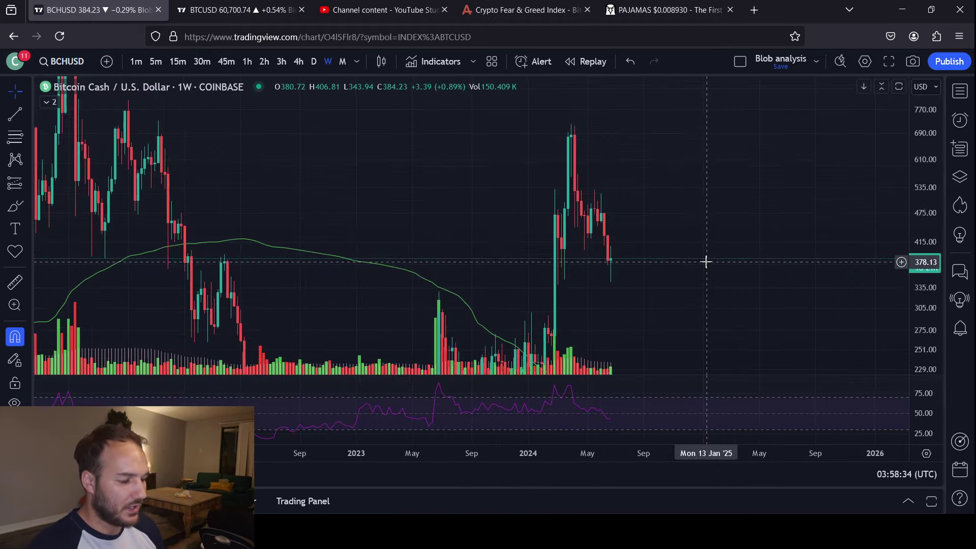
{"action": "left_click_drag", "start_coordinate": [936, 192], "coordinate": [930, 315]}
{"action": "left_click_drag", "start_coordinate": [746, 275], "coordinate": [735, 244]}
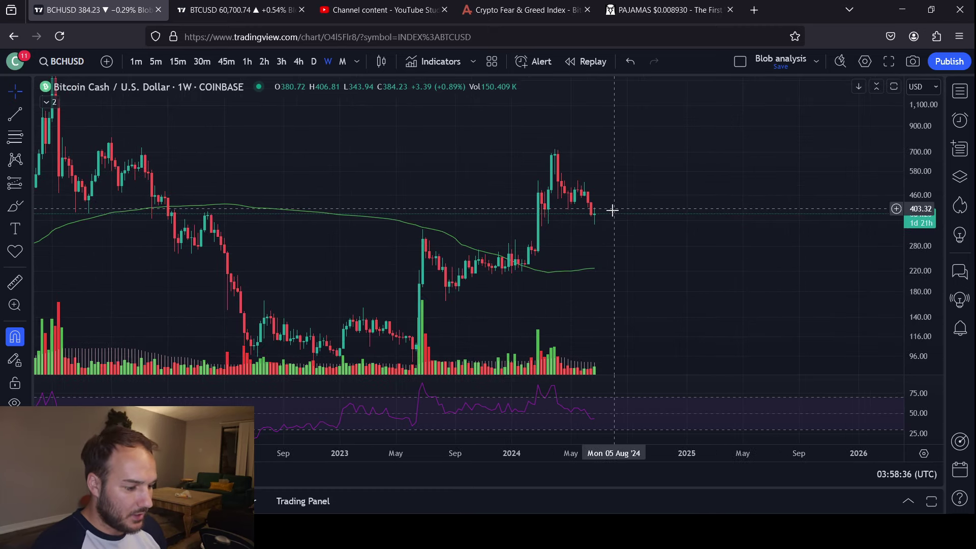
{"action": "left_click", "coordinate": [14, 206]}
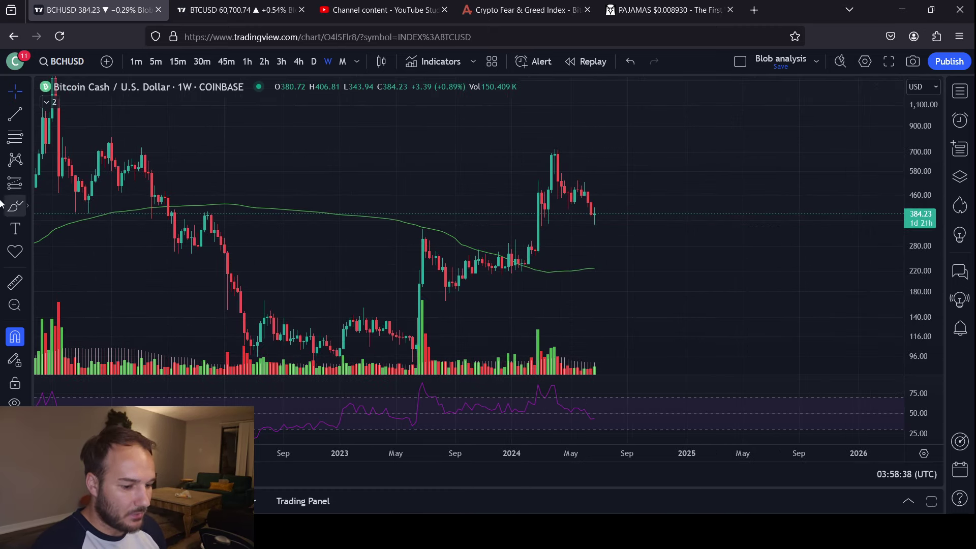
{"action": "mouse_move", "coordinate": [608, 166]}
{"action": "left_mouse_down"}
{"action": "mouse_move", "coordinate": [505, 203]}
{"action": "mouse_move", "coordinate": [647, 209]}
{"action": "mouse_move", "coordinate": [591, 157]}
{"action": "left_mouse_up"}
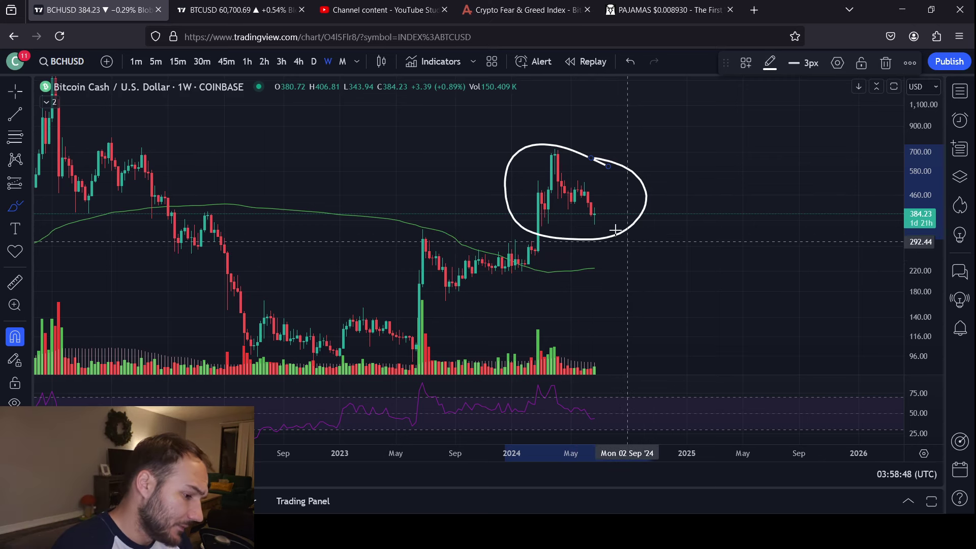
{"action": "left_click_drag", "start_coordinate": [919, 309], "coordinate": [917, 193]}
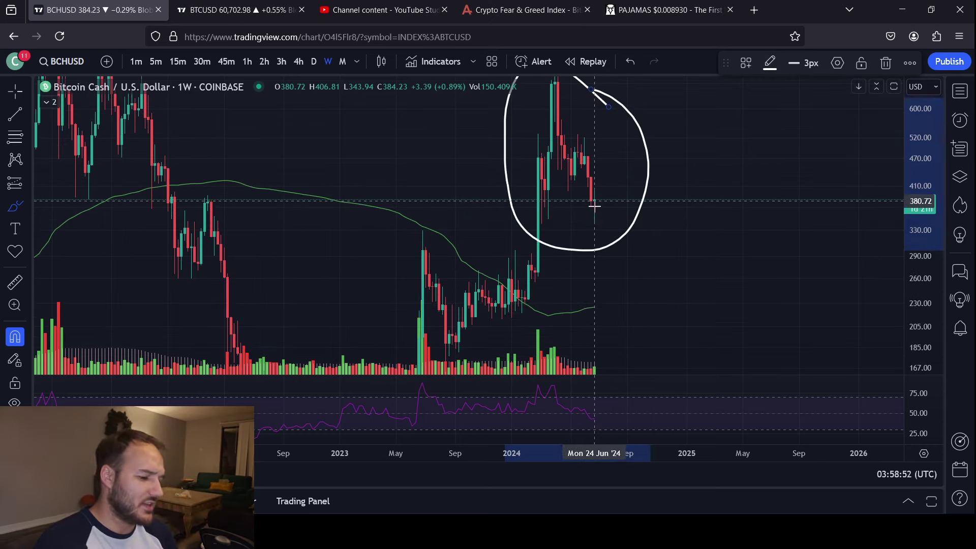
{"action": "left_click_drag", "start_coordinate": [930, 163], "coordinate": [931, 282]}
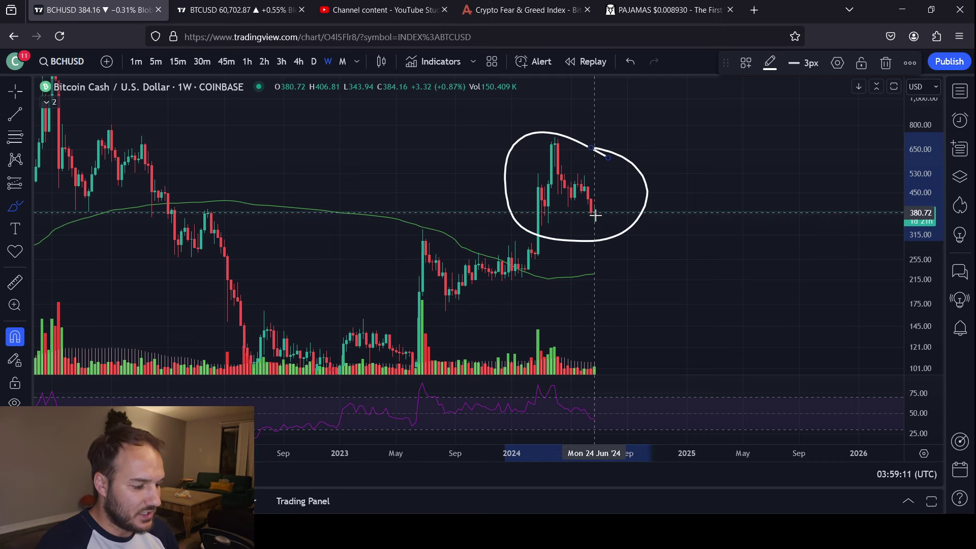
Step: Brush a rise, pullback and second rise with circled turning points from late 2024 to about September 2025, and undo these strokes
{"action": "mouse_move", "coordinate": [660, 283]}
{"action": "left_mouse_down"}
{"action": "mouse_move", "coordinate": [708, 173]}
{"action": "mouse_move", "coordinate": [763, 231]}
{"action": "mouse_move", "coordinate": [806, 148]}
{"action": "left_mouse_up"}
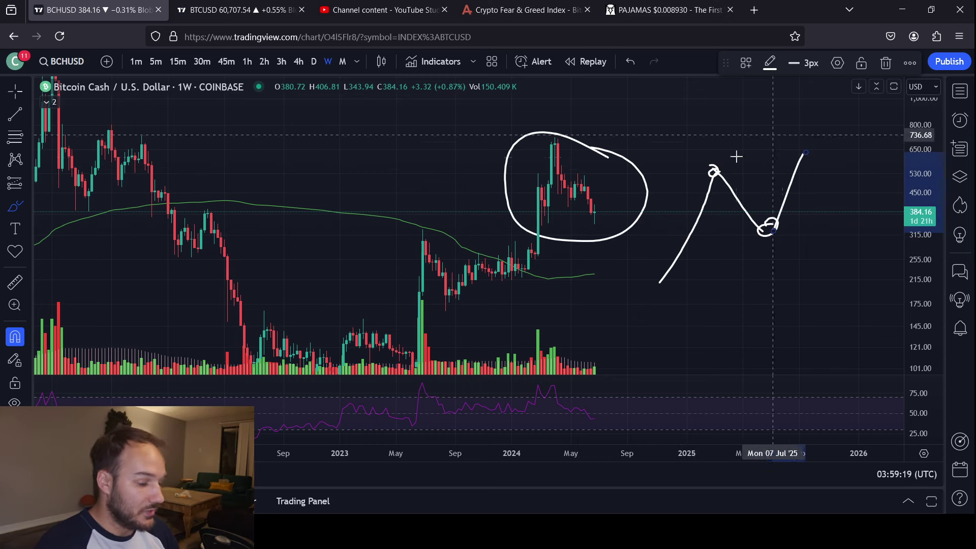
{"action": "left_click", "coordinate": [630, 62]}
{"action": "left_click", "coordinate": [633, 62]}
{"action": "left_click", "coordinate": [630, 60]}
{"action": "left_click", "coordinate": [630, 60]}
{"action": "left_click", "coordinate": [630, 60]}
{"action": "left_click_drag", "start_coordinate": [910, 164], "coordinate": [906, 320]}
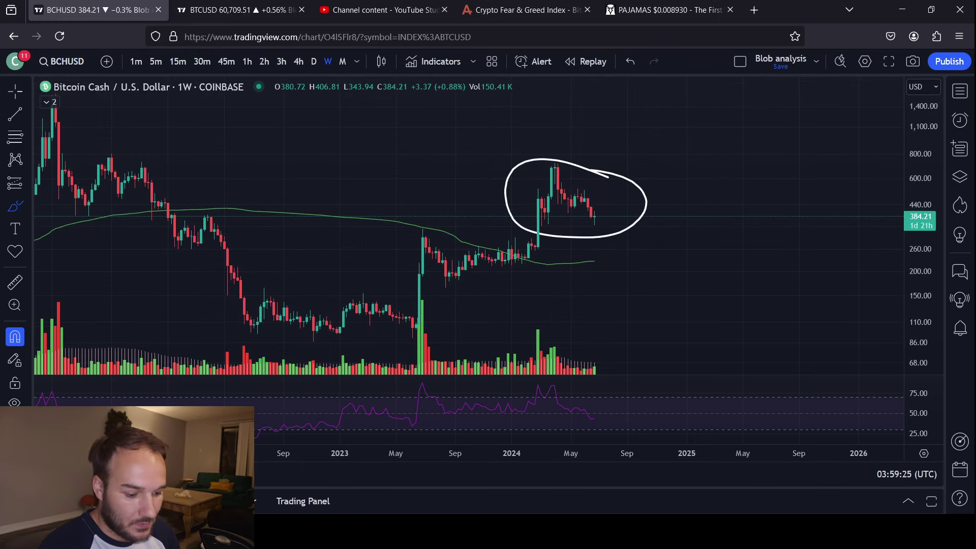
Step: Remove the circle from the weekly chart and switch back to the daily timeframe
{"action": "left_click", "coordinate": [14, 427]}
{"action": "left_click", "coordinate": [13, 137]}
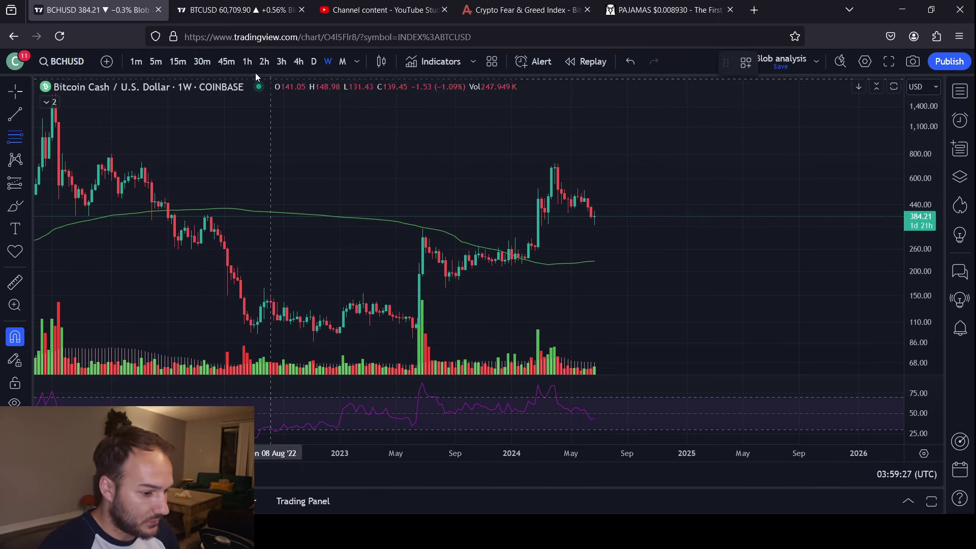
{"action": "left_click", "coordinate": [314, 61]}
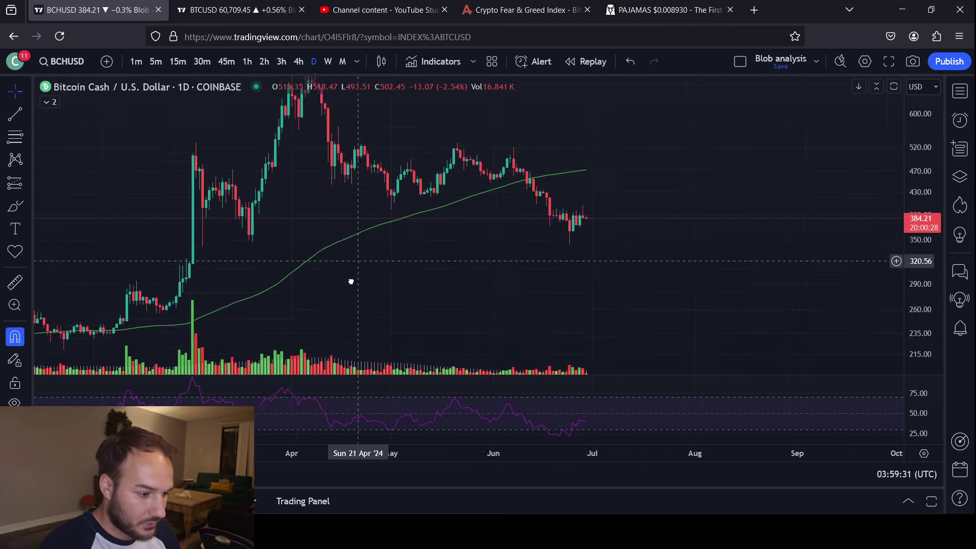
Step: Draw a Fibonacci retracement on the daily chart from the 1 May 2024 low at 399.22 to the 21 May 2024 high at 529.75
{"action": "left_click", "coordinate": [15, 137]}
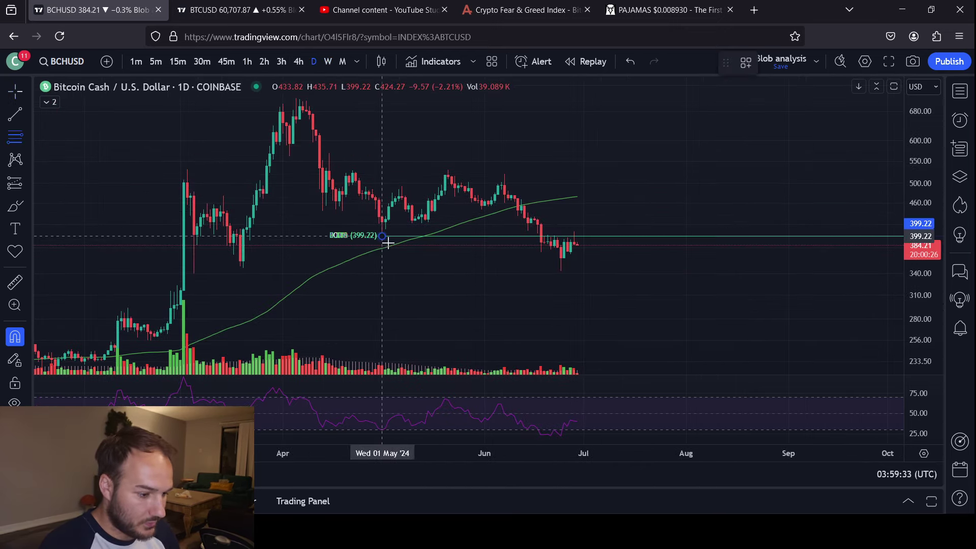
{"action": "left_click", "coordinate": [448, 170]}
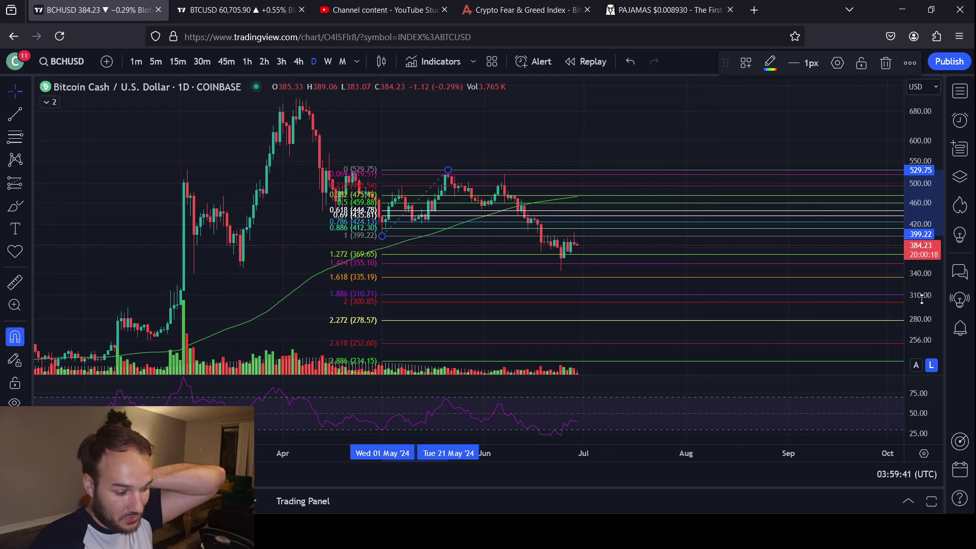
{"action": "left_click_drag", "start_coordinate": [920, 298], "coordinate": [920, 221]}
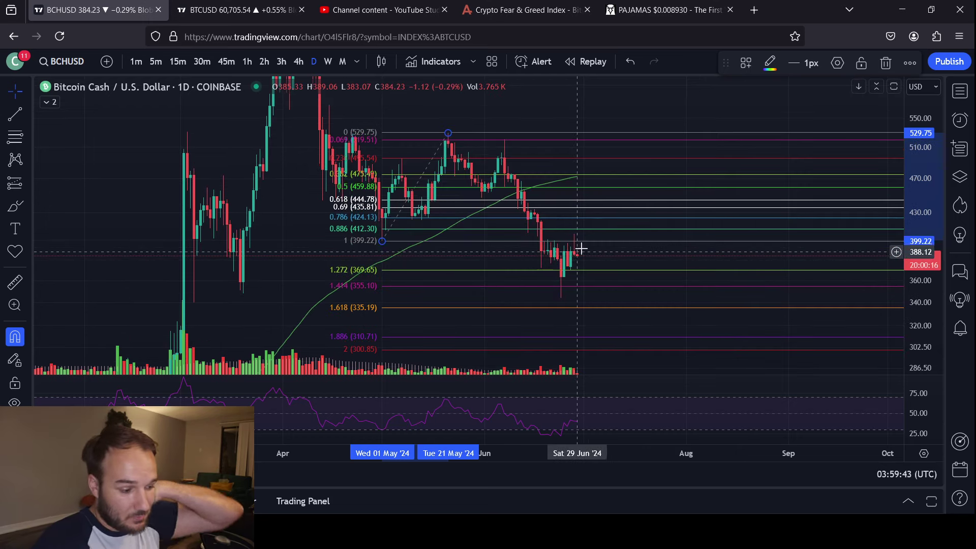
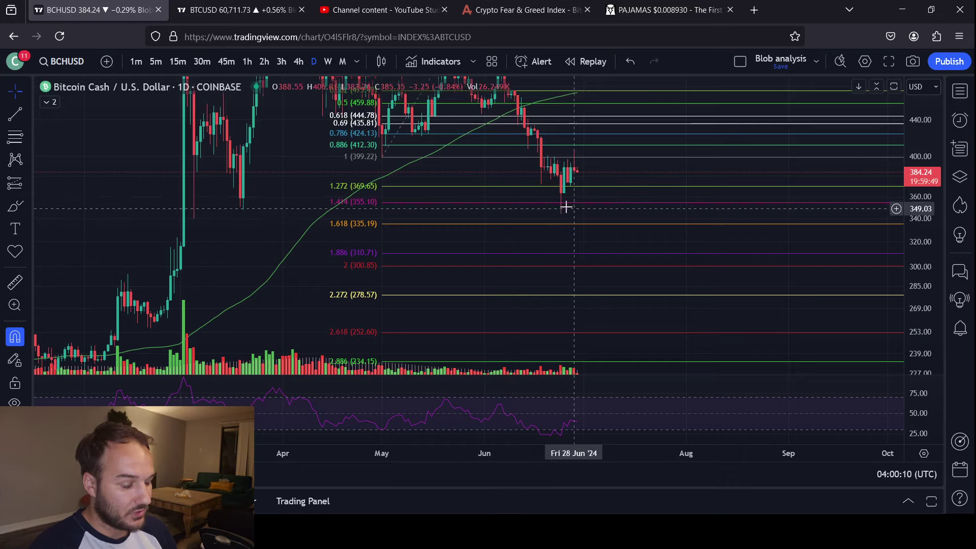
Step: Delete the Fibonacci retracement from the daily chart and undo the deletion
{"action": "left_click_drag", "start_coordinate": [931, 210], "coordinate": [935, 247]}
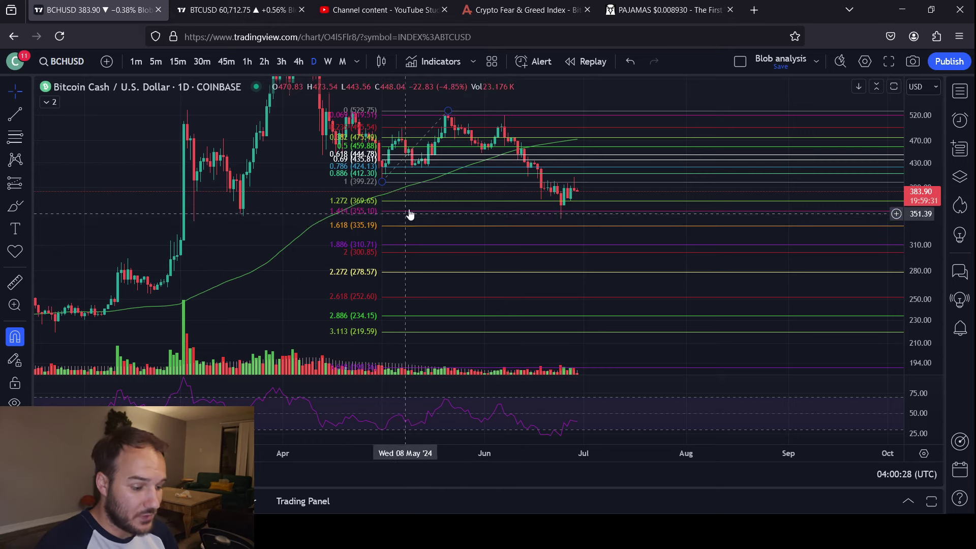
{"action": "left_click_drag", "start_coordinate": [303, 222], "coordinate": [300, 264]}
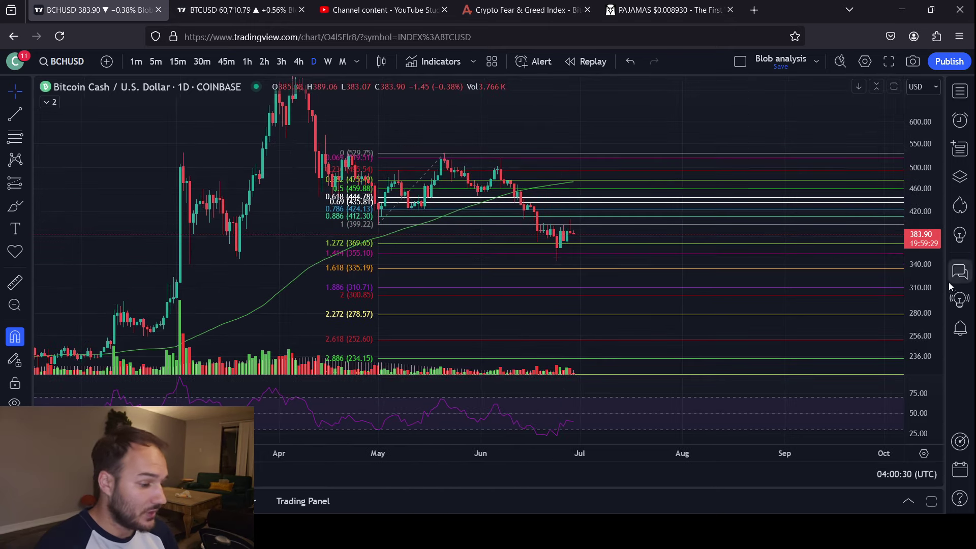
{"action": "left_click_drag", "start_coordinate": [921, 253], "coordinate": [936, 227]}
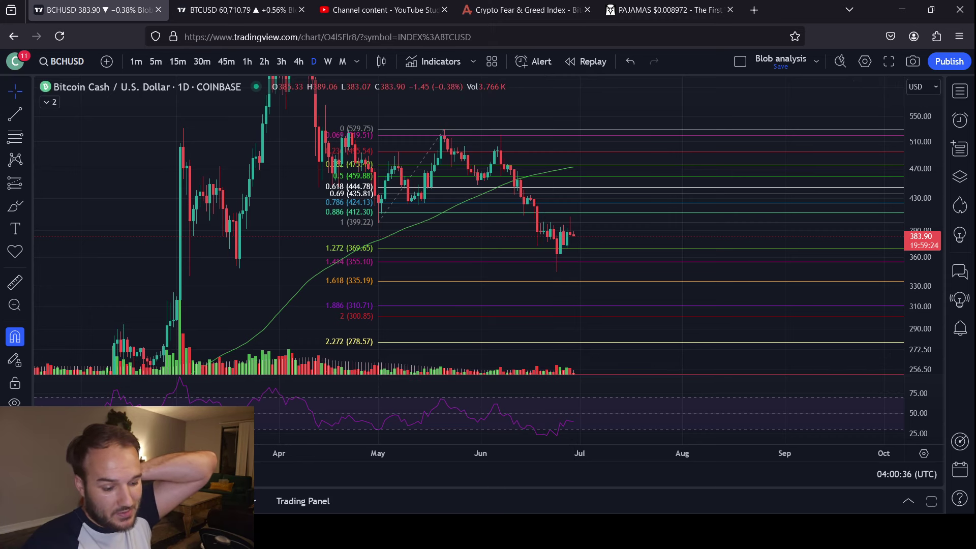
{"action": "key", "text": "Delete"}
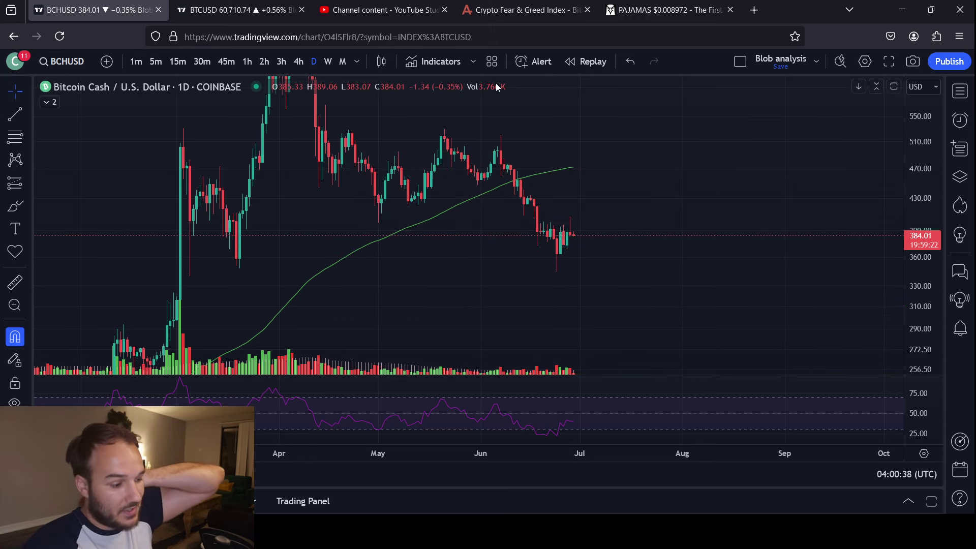
{"action": "left_click", "coordinate": [630, 63]}
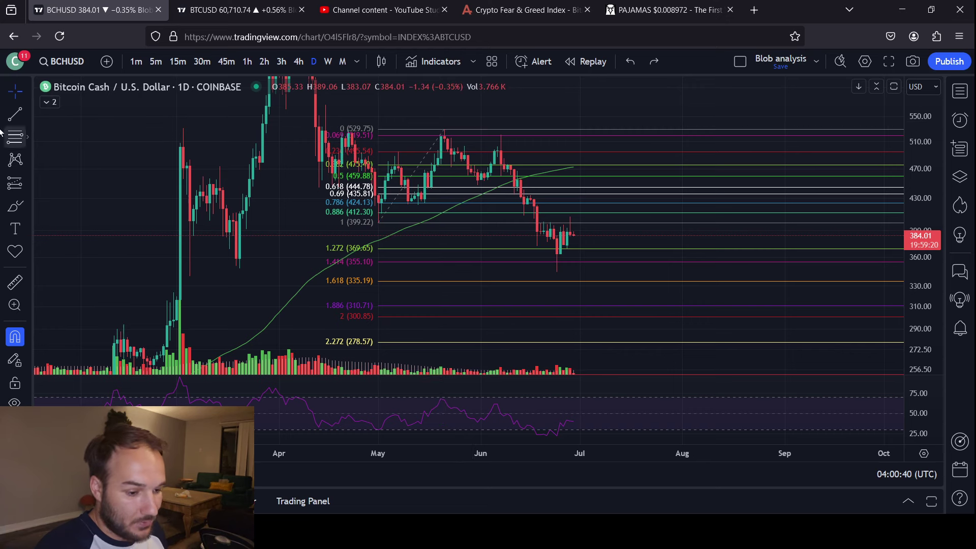
Step: Place a horizontal line at 334.34 near the 1.618 Fibonacci level, delete it, and place another at 355.48 near the 1.414 level
{"action": "left_click", "coordinate": [28, 114]}
{"action": "left_click", "coordinate": [46, 243]}
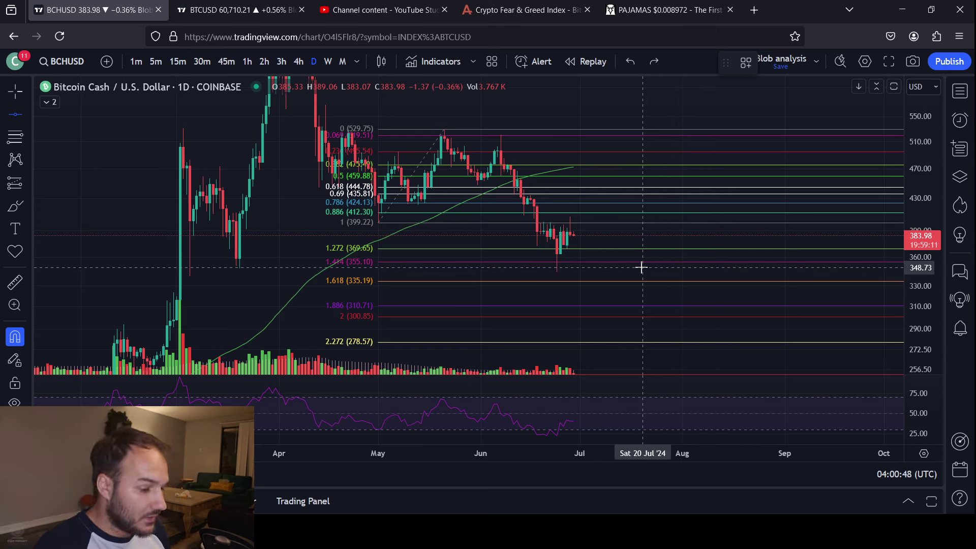
{"action": "left_click", "coordinate": [679, 281]}
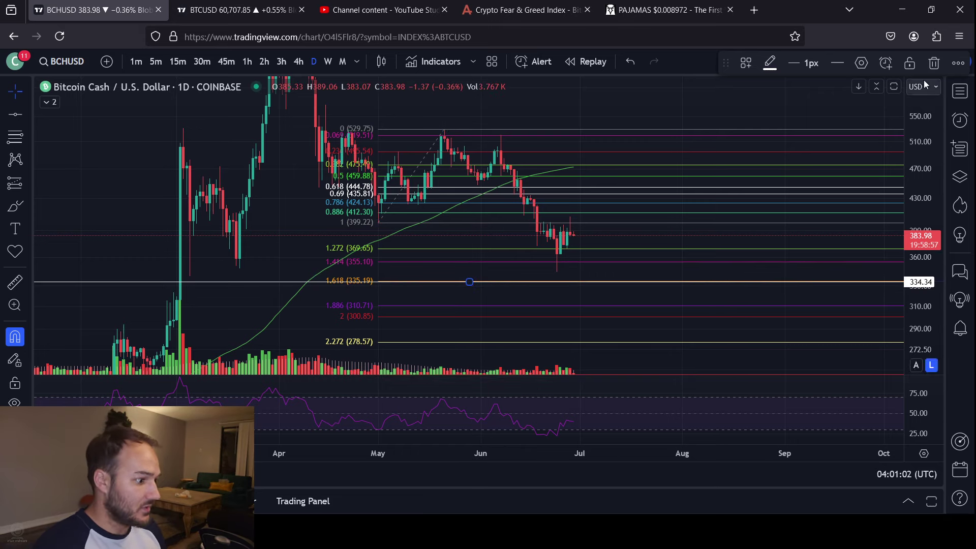
{"action": "left_click", "coordinate": [935, 63]}
{"action": "left_click", "coordinate": [9, 113]}
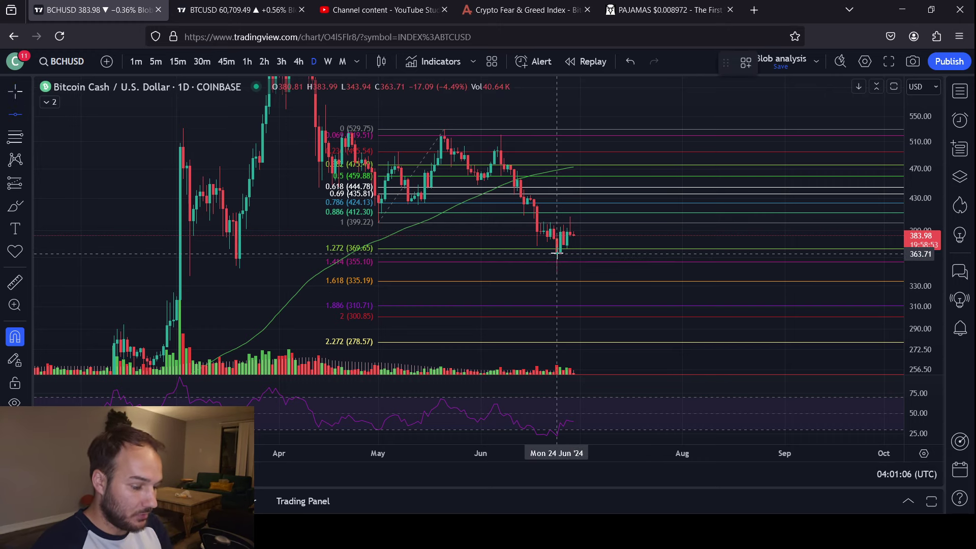
{"action": "left_click", "coordinate": [611, 261]}
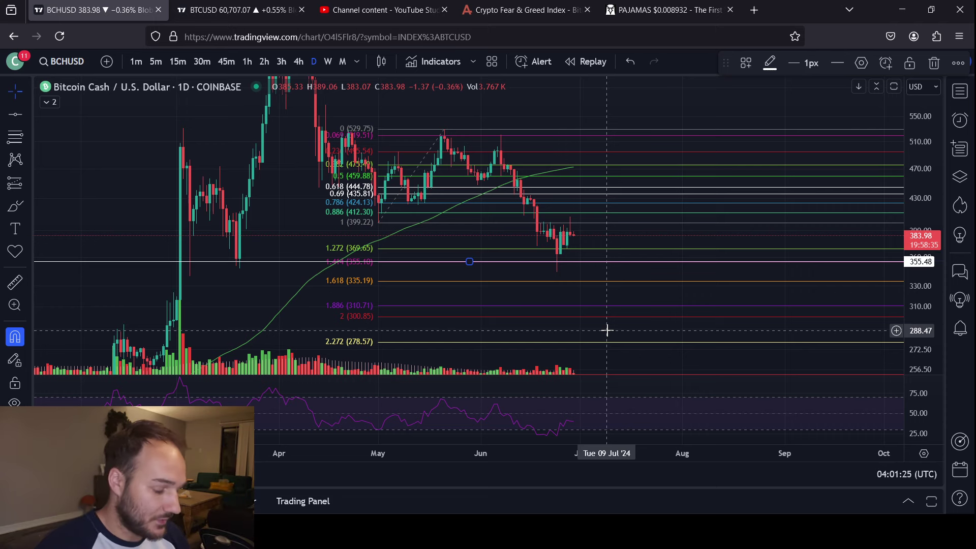
Step: Brush a dip from the current price to the 1.618 level with a rebound to about 434 by 21 July, and undo it
{"action": "left_click", "coordinate": [15, 206]}
{"action": "mouse_move", "coordinate": [572, 234]}
{"action": "left_mouse_down"}
{"action": "mouse_move", "coordinate": [595, 279]}
{"action": "mouse_move", "coordinate": [646, 196]}
{"action": "left_mouse_up"}
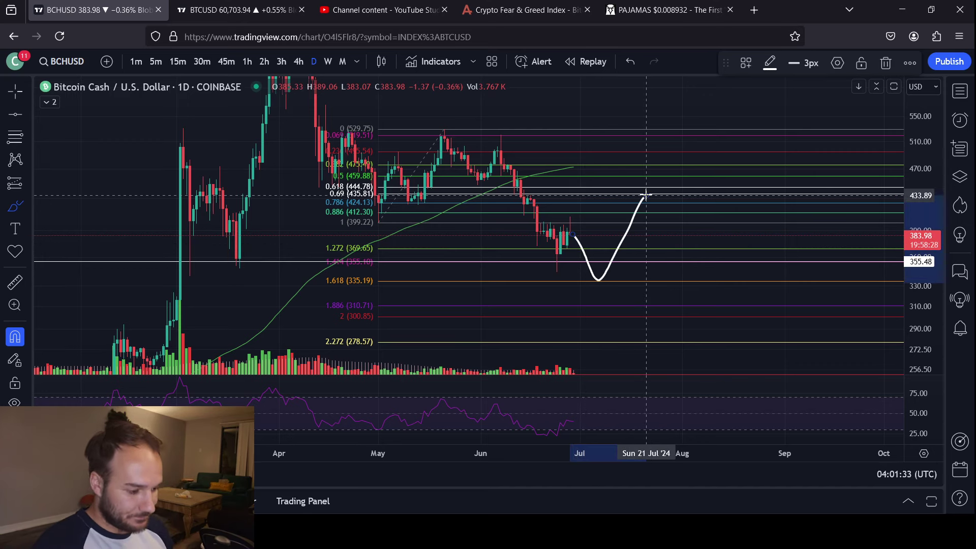
{"action": "left_click", "coordinate": [635, 65]}
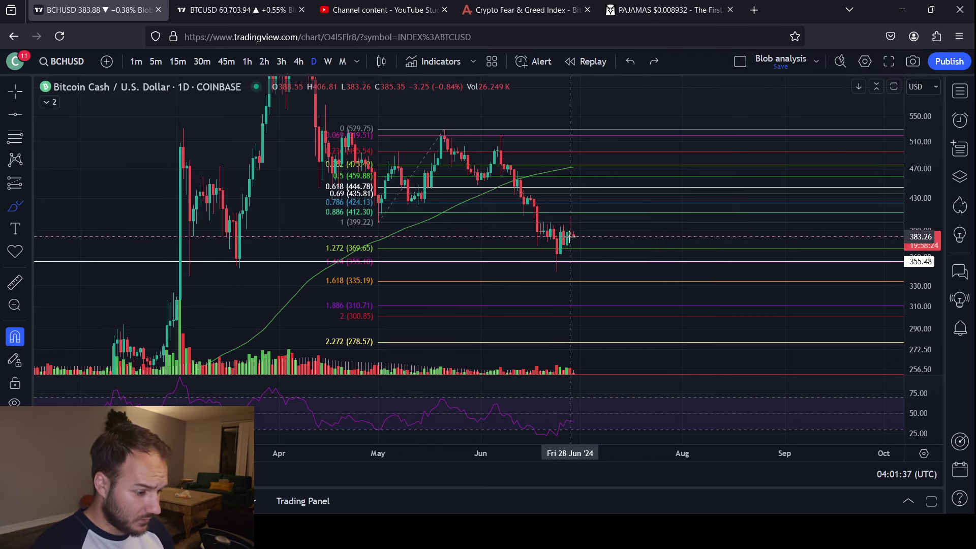
Step: Brush a rise from the current price to about 444, circle the 0.886 Fibonacci label and underline that level in July
{"action": "left_click_drag", "start_coordinate": [573, 233], "coordinate": [598, 186]}
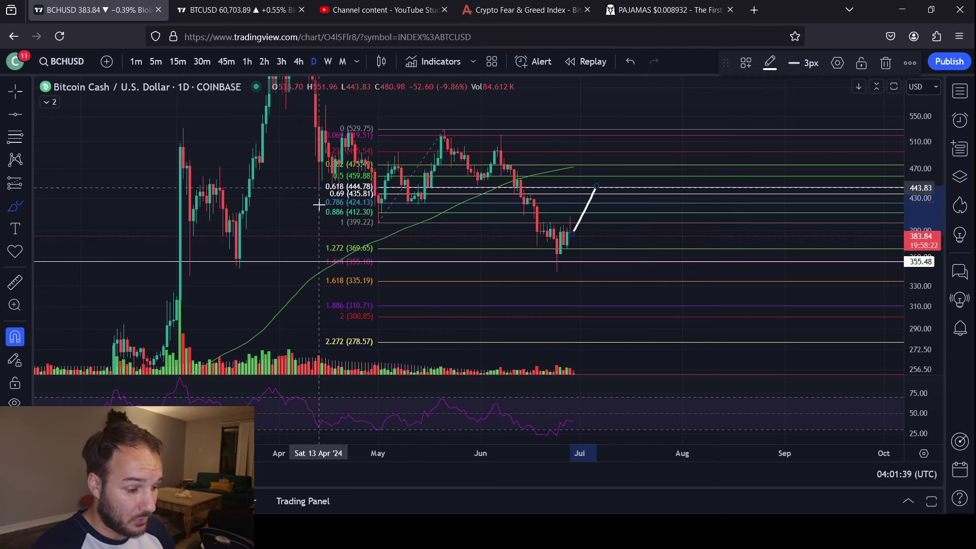
{"action": "mouse_move", "coordinate": [387, 216]}
{"action": "left_mouse_down"}
{"action": "mouse_move", "coordinate": [313, 212]}
{"action": "mouse_move", "coordinate": [379, 214]}
{"action": "left_mouse_up"}
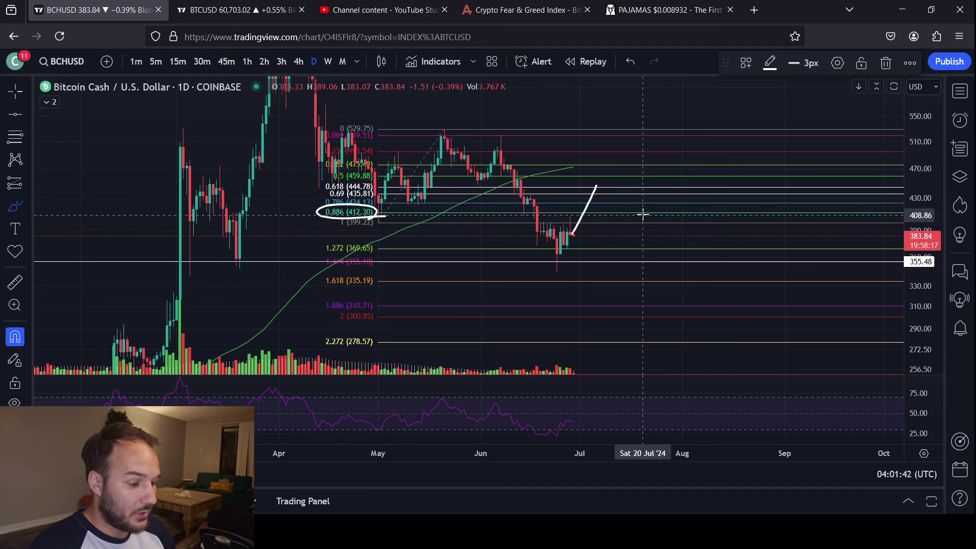
{"action": "left_click_drag", "start_coordinate": [642, 215], "coordinate": [604, 211]}
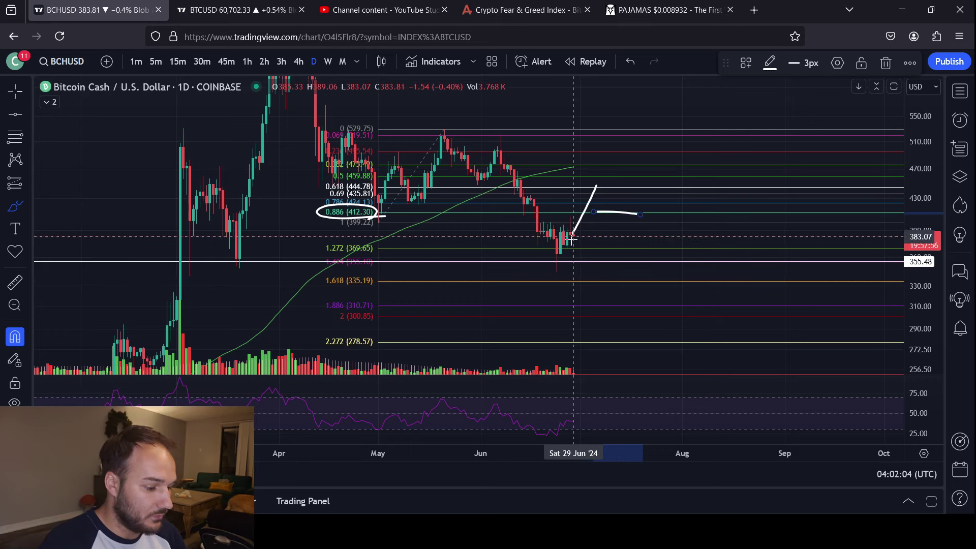
Step: Brush a drop to the 1.618 level with a rebound, add a further fall towards the 2.272 level, and undo the strokes
{"action": "mouse_move", "coordinate": [573, 235]}
{"action": "left_mouse_down"}
{"action": "mouse_move", "coordinate": [594, 279]}
{"action": "mouse_move", "coordinate": [644, 190]}
{"action": "left_mouse_up"}
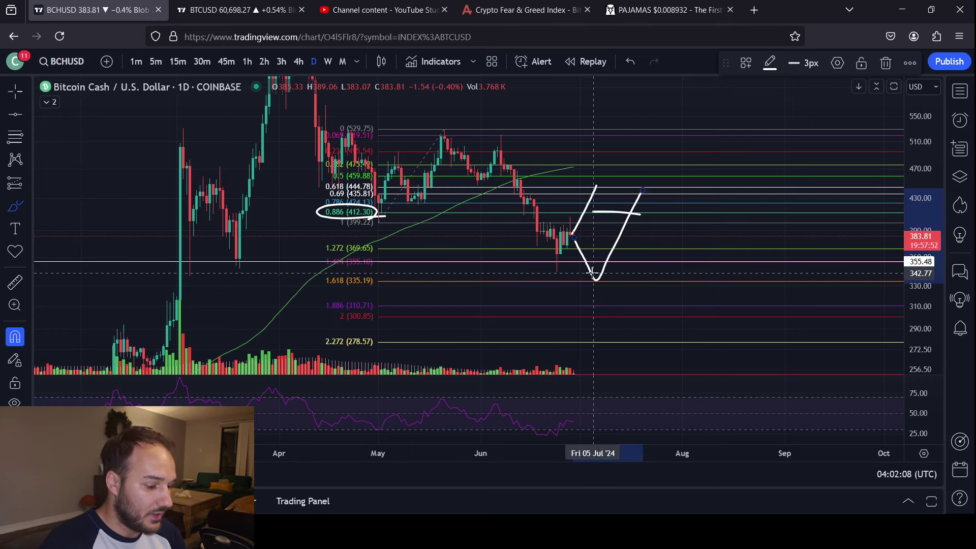
{"action": "left_click_drag", "start_coordinate": [592, 280], "coordinate": [623, 338]}
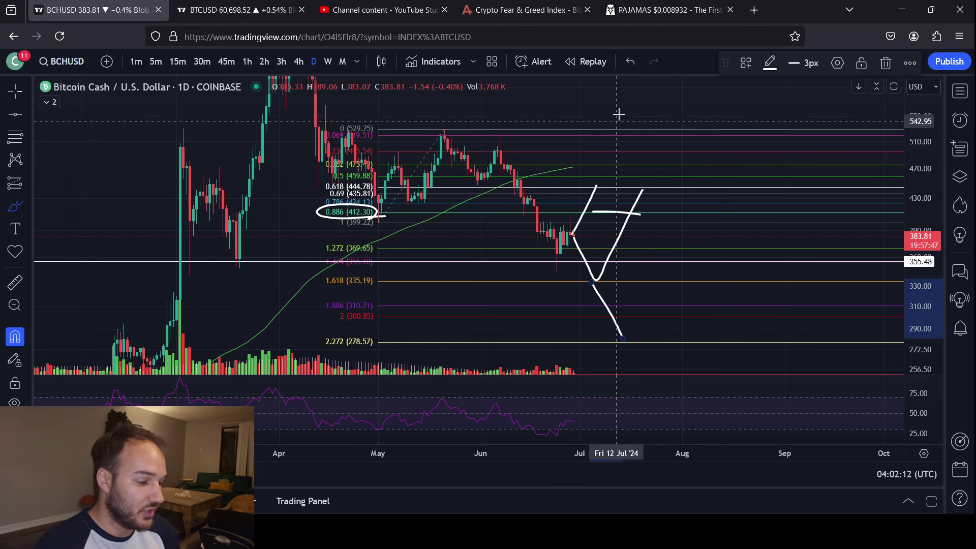
{"action": "left_click", "coordinate": [639, 66]}
{"action": "left_click", "coordinate": [639, 65]}
{"action": "left_click", "coordinate": [639, 65]}
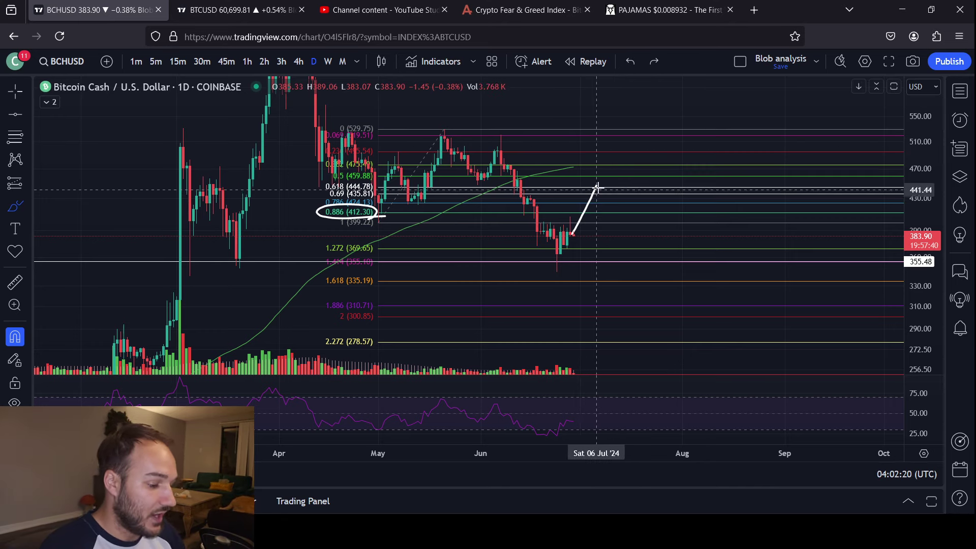
Step: Brush a dip to the 355.48 line with a rebound to the 0.618 level, and undo the remaining brush strokes
{"action": "left_click", "coordinate": [573, 233]}
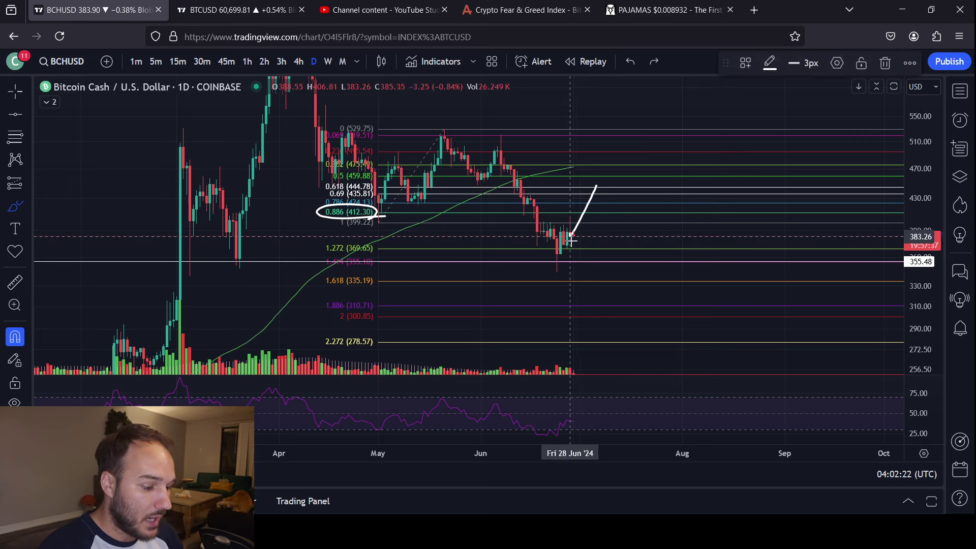
{"action": "mouse_move", "coordinate": [578, 235]}
{"action": "left_mouse_down"}
{"action": "mouse_move", "coordinate": [587, 262]}
{"action": "mouse_move", "coordinate": [613, 187]}
{"action": "left_mouse_up"}
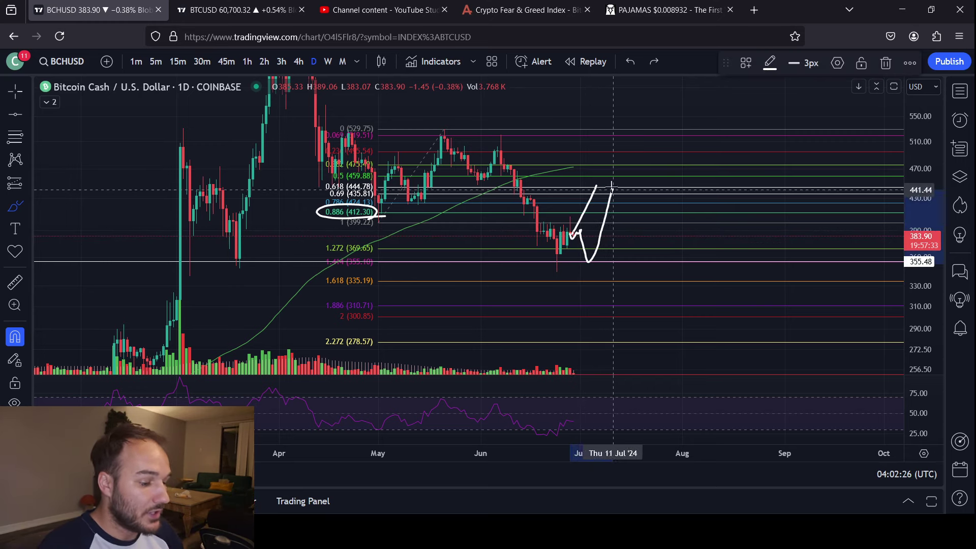
{"action": "left_click", "coordinate": [630, 62]}
{"action": "left_click", "coordinate": [631, 62]}
{"action": "left_click", "coordinate": [630, 63]}
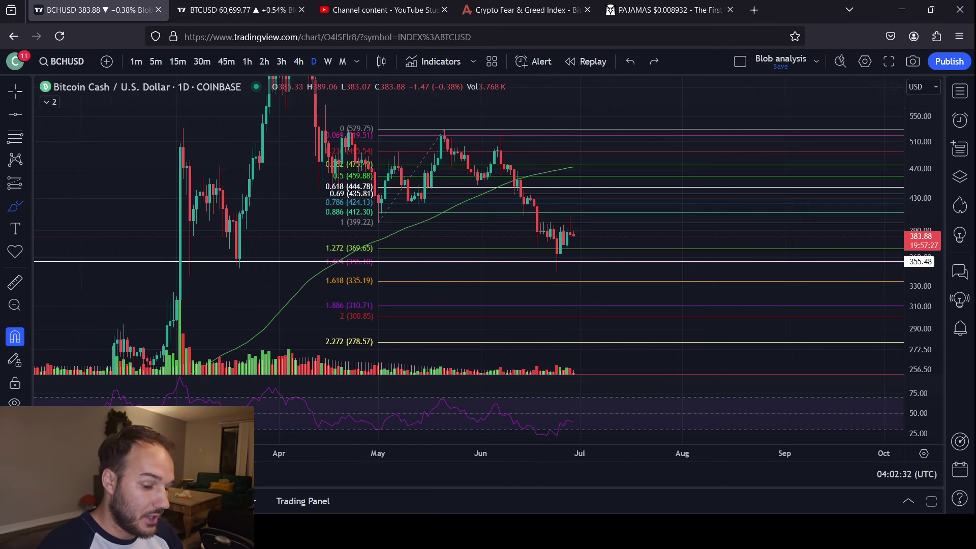
Step: Delete the Fibonacci retracement and the horizontal line from the daily chart and return to the crosshair cursor
{"action": "key", "text": "Delete"}
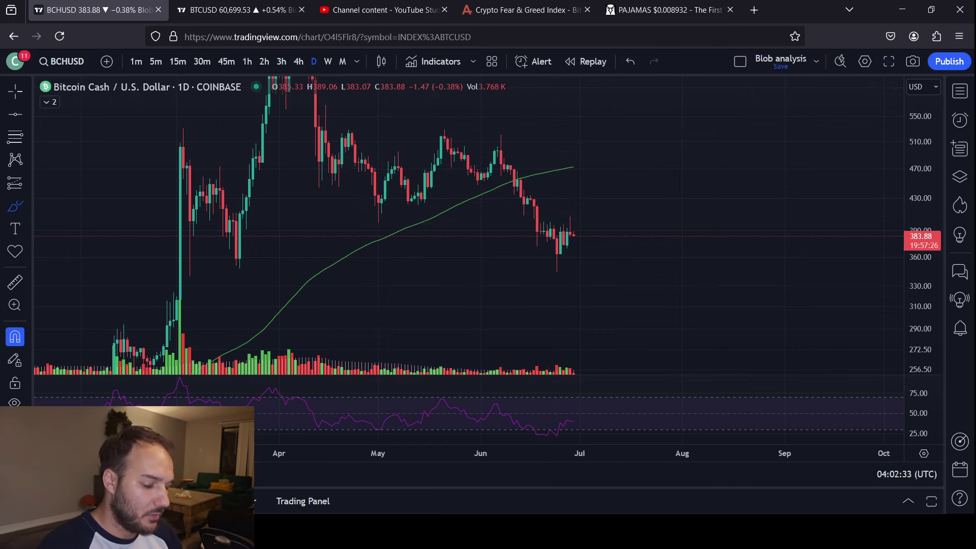
{"action": "left_click", "coordinate": [14, 95]}
{"action": "left_click_drag", "start_coordinate": [930, 135], "coordinate": [938, 252]}
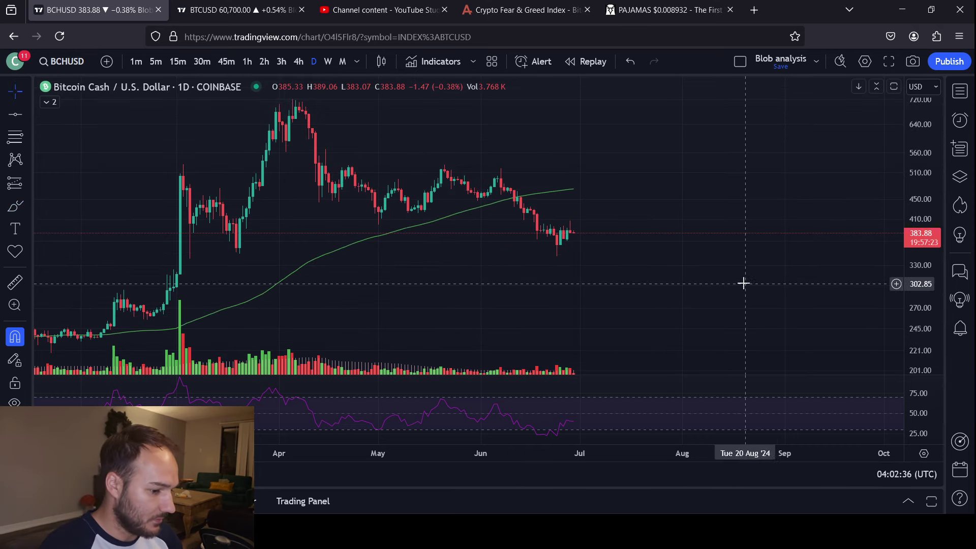
{"action": "left_click_drag", "start_coordinate": [406, 277], "coordinate": [514, 305]}
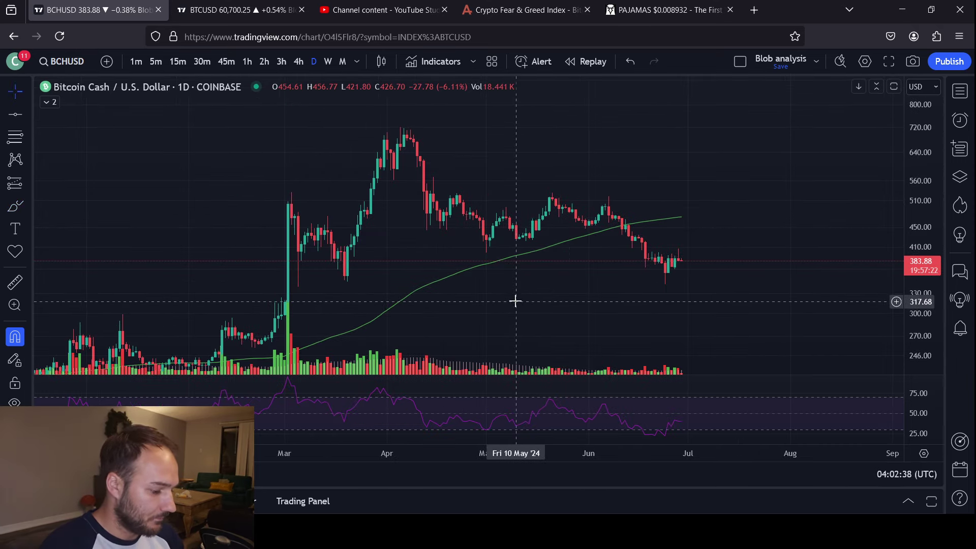
Step: Maximize the RSI pane to examine the daily RSI through late June, and restore the price chart
{"action": "double_click", "coordinate": [675, 411]}
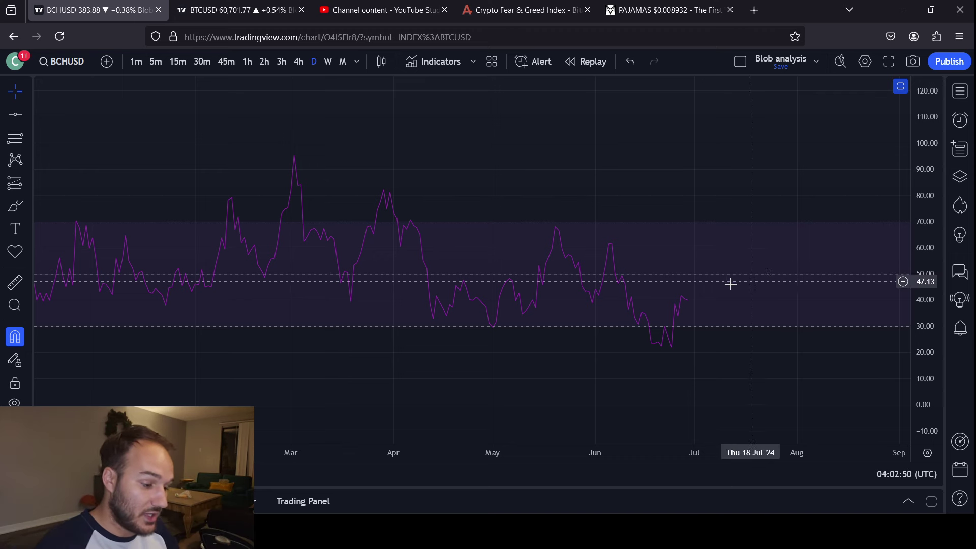
{"action": "left_click_drag", "start_coordinate": [724, 364], "coordinate": [697, 350]}
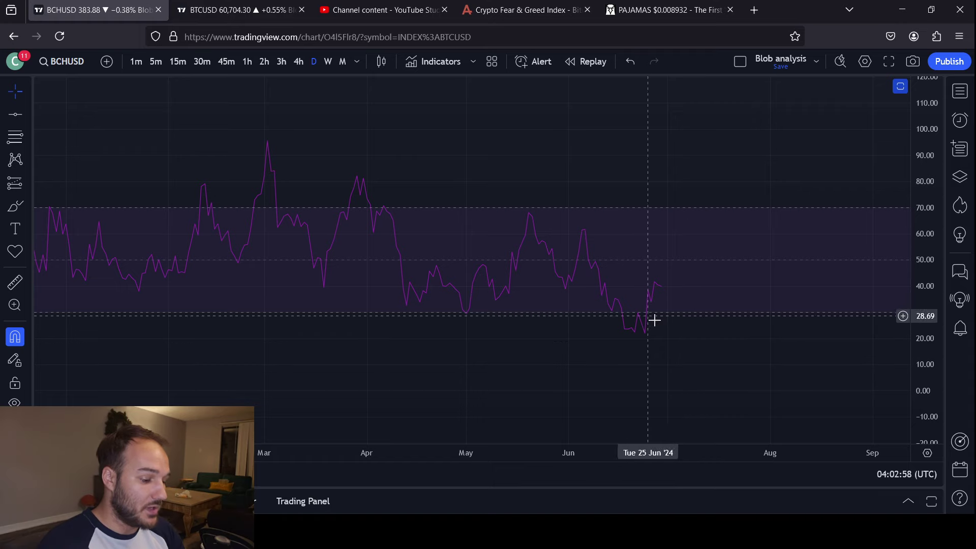
{"action": "double_click", "coordinate": [692, 348]}
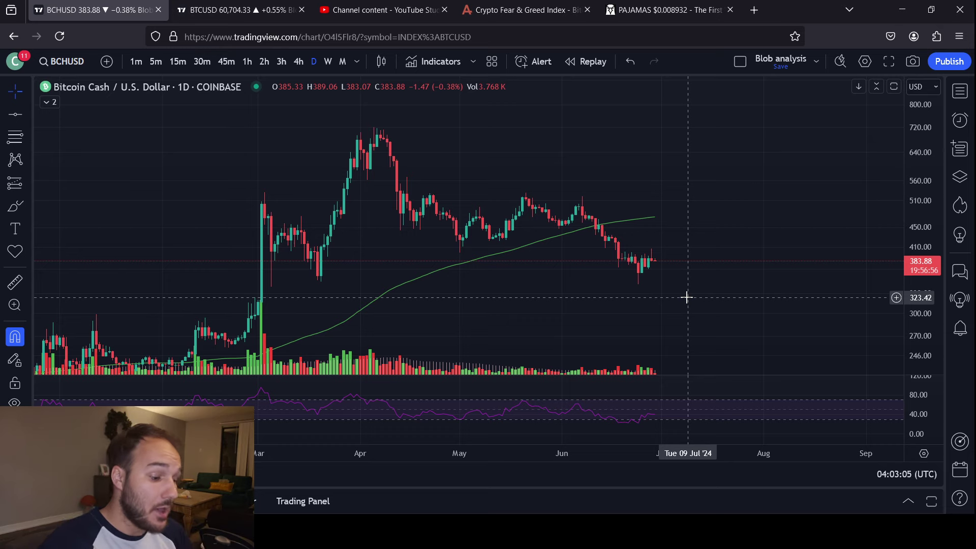
Step: Maximize the RSI pane, brush descending lines above the highs from March and below the lows, and undo the lower line
{"action": "double_click", "coordinate": [668, 393]}
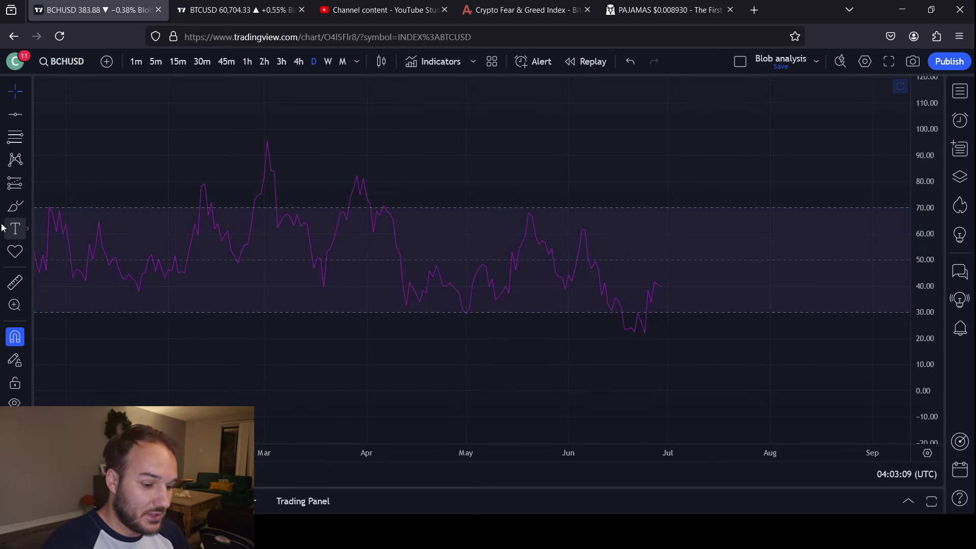
{"action": "left_click", "coordinate": [15, 206]}
{"action": "mouse_move", "coordinate": [275, 148]}
{"action": "left_mouse_down"}
{"action": "mouse_move", "coordinate": [381, 172]}
{"action": "mouse_move", "coordinate": [787, 319]}
{"action": "left_mouse_up"}
{"action": "left_click_drag", "start_coordinate": [197, 220], "coordinate": [674, 373]}
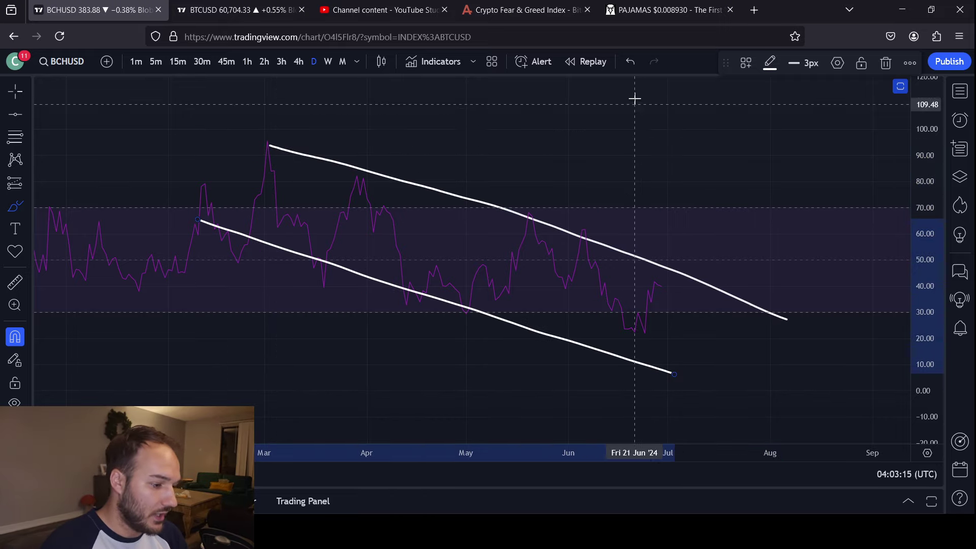
{"action": "left_click", "coordinate": [631, 61]}
Step: Brush horizontal marks at RSI 100 and 0 and a zigzag from the current RSI to about 17, 38, 20 and 44
{"action": "left_click_drag", "start_coordinate": [848, 130], "coordinate": [731, 127]}
{"action": "left_click_drag", "start_coordinate": [844, 389], "coordinate": [702, 389]}
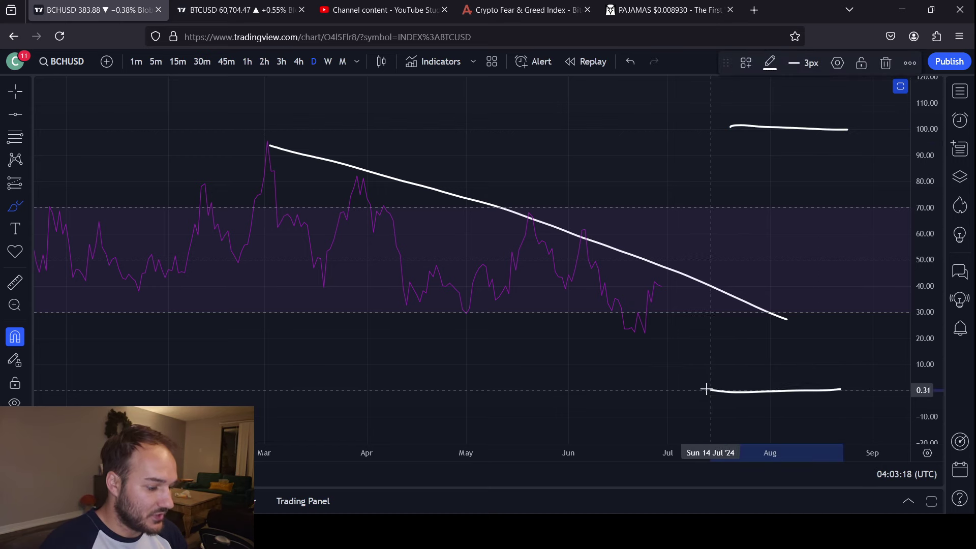
{"action": "left_click_drag", "start_coordinate": [662, 285], "coordinate": [697, 350]}
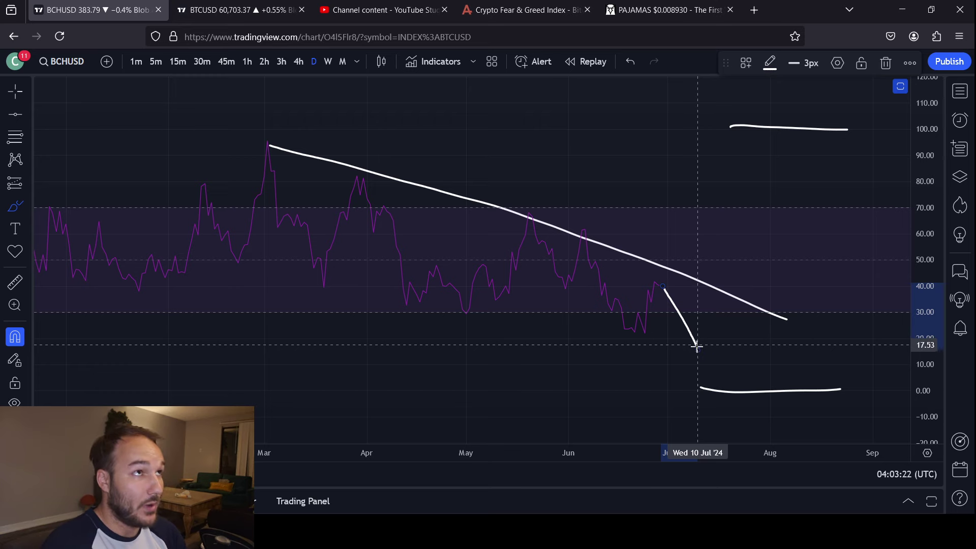
{"action": "mouse_move", "coordinate": [700, 351]}
{"action": "left_mouse_down"}
{"action": "mouse_move", "coordinate": [715, 312]}
{"action": "mouse_move", "coordinate": [737, 316]}
{"action": "mouse_move", "coordinate": [756, 337]}
{"action": "mouse_move", "coordinate": [791, 273]}
{"action": "left_mouse_up"}
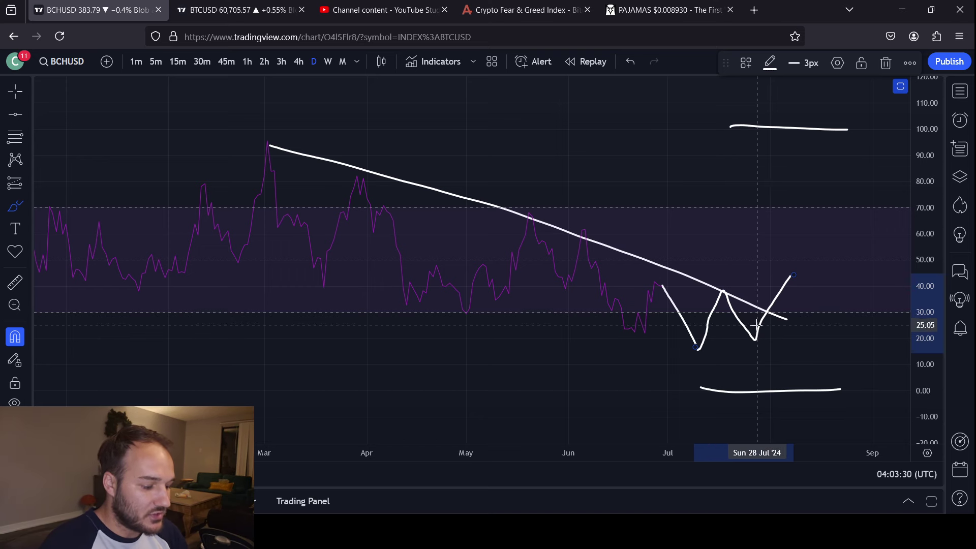
Step: Undo all brush strokes on the RSI, return to the crosshair cursor and restore the daily price chart
{"action": "left_click", "coordinate": [629, 70]}
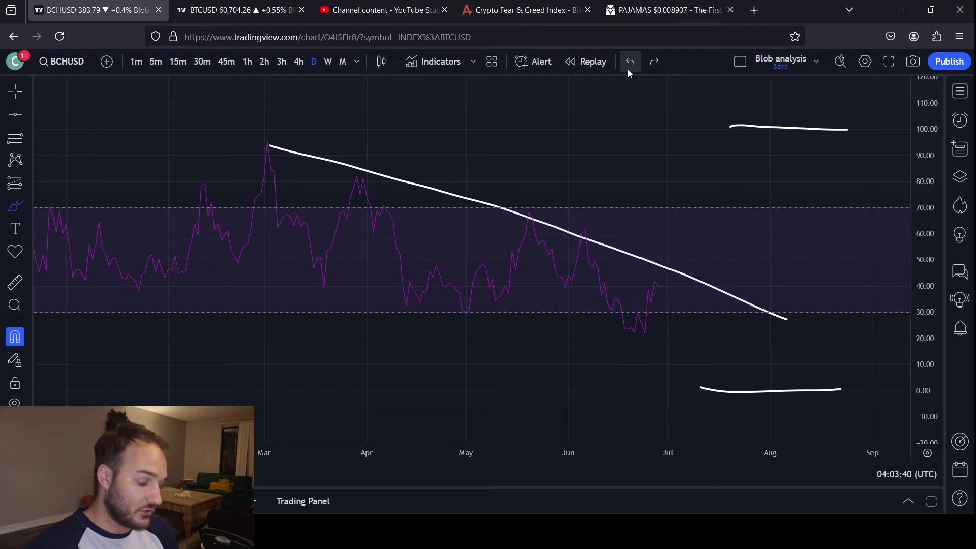
{"action": "left_click", "coordinate": [630, 62]}
{"action": "left_click", "coordinate": [629, 62]}
{"action": "left_click", "coordinate": [630, 61]}
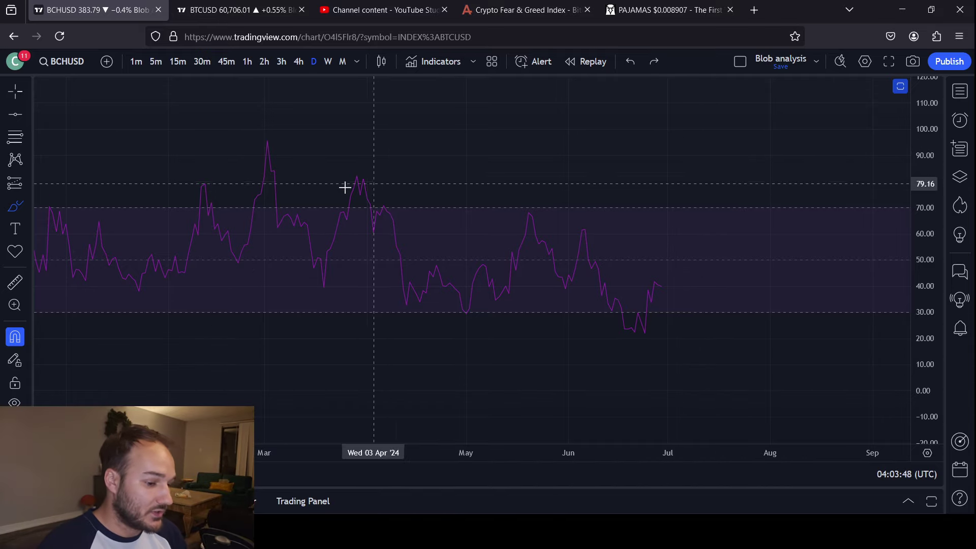
{"action": "left_click", "coordinate": [14, 91]}
{"action": "double_click", "coordinate": [462, 148]}
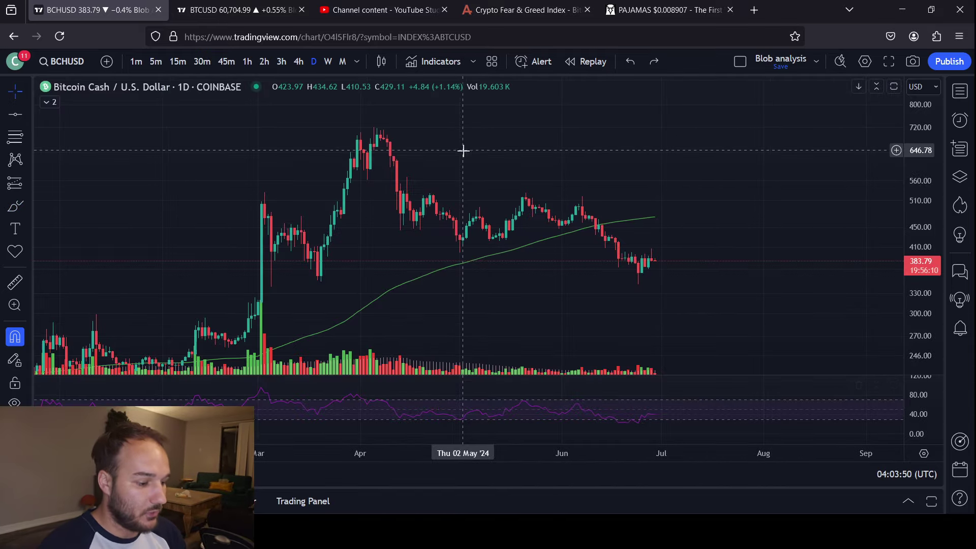
{"action": "left_click_drag", "start_coordinate": [420, 257], "coordinate": [655, 162]}
{"action": "left_click_drag", "start_coordinate": [661, 215], "coordinate": [586, 278]}
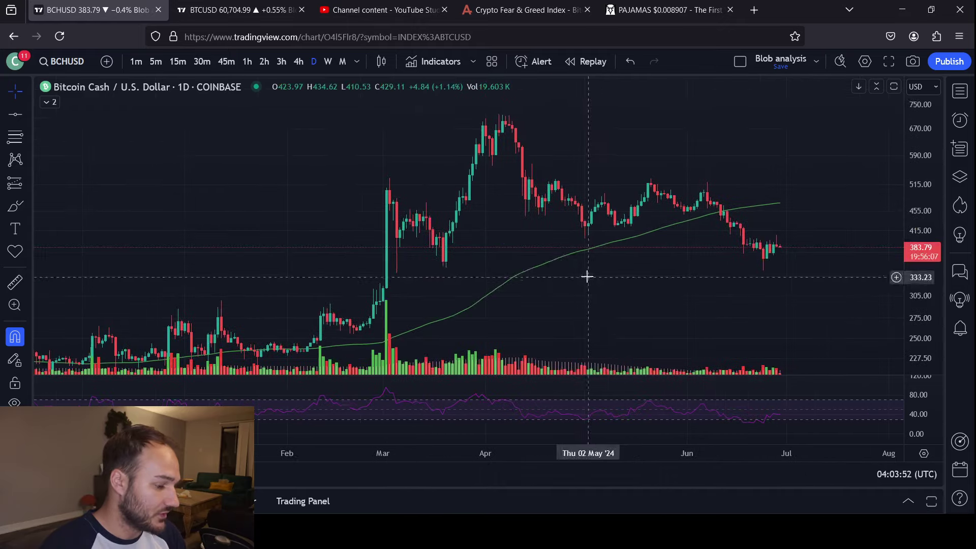
Step: Switch to the weekly timeframe and examine Bitcoin Cash's price history from 2022 to the latest candle
{"action": "left_click", "coordinate": [328, 61]}
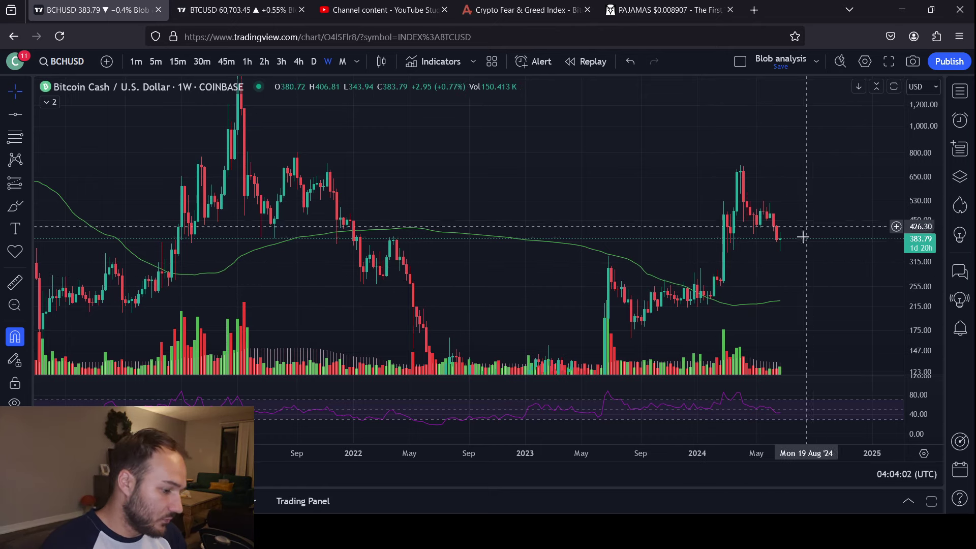
{"action": "left_click_drag", "start_coordinate": [787, 251], "coordinate": [717, 244]}
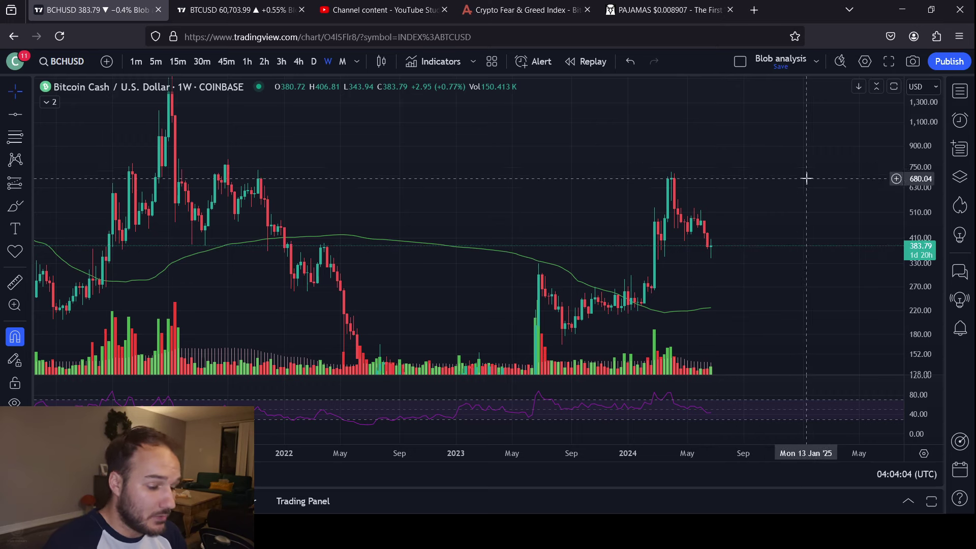
{"action": "left_click_drag", "start_coordinate": [821, 266], "coordinate": [757, 189]}
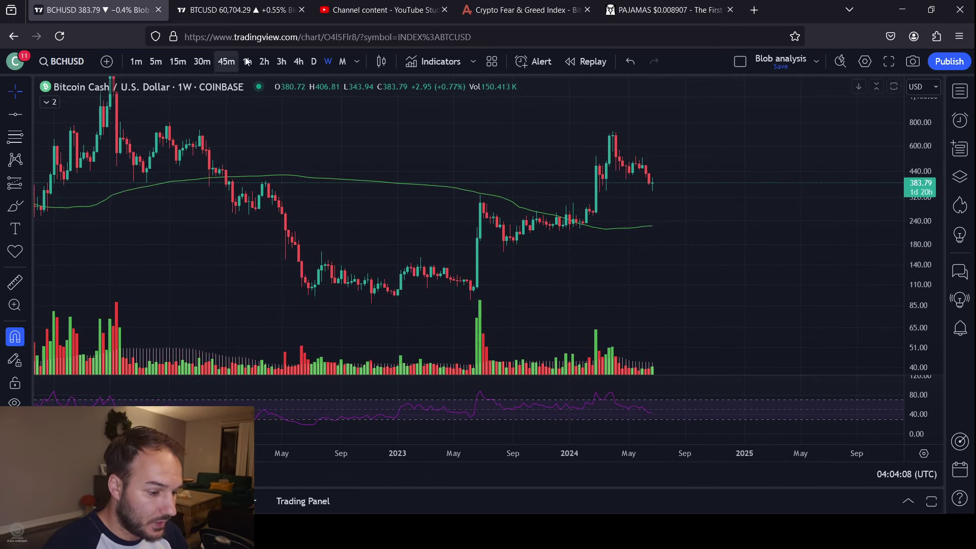
Step: Return to the daily timeframe and fit the price action from March through June in view
{"action": "left_click", "coordinate": [314, 61]}
{"action": "left_click_drag", "start_coordinate": [896, 306], "coordinate": [905, 198]}
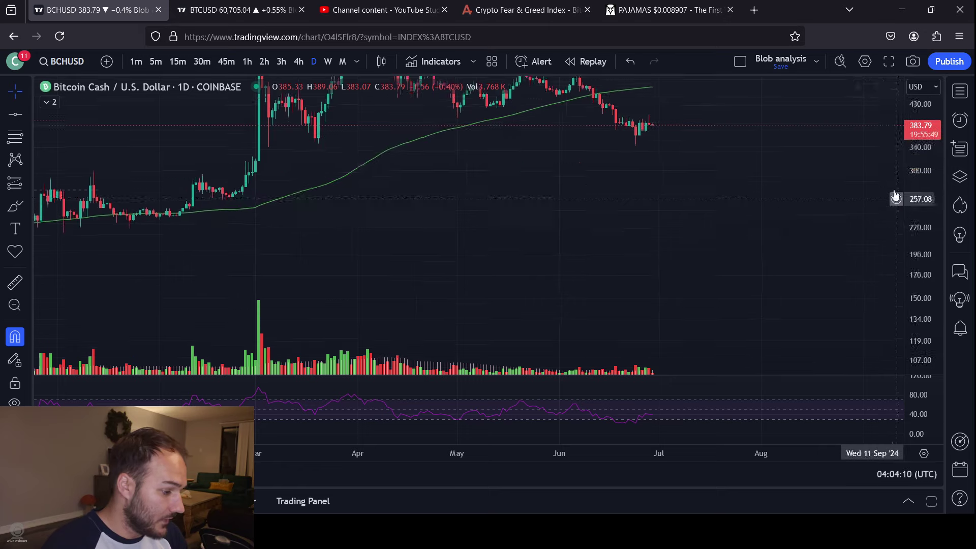
{"action": "left_click_drag", "start_coordinate": [716, 313], "coordinate": [717, 321]}
{"action": "left_click_drag", "start_coordinate": [924, 285], "coordinate": [923, 257]}
{"action": "left_click_drag", "start_coordinate": [804, 265], "coordinate": [802, 310]}
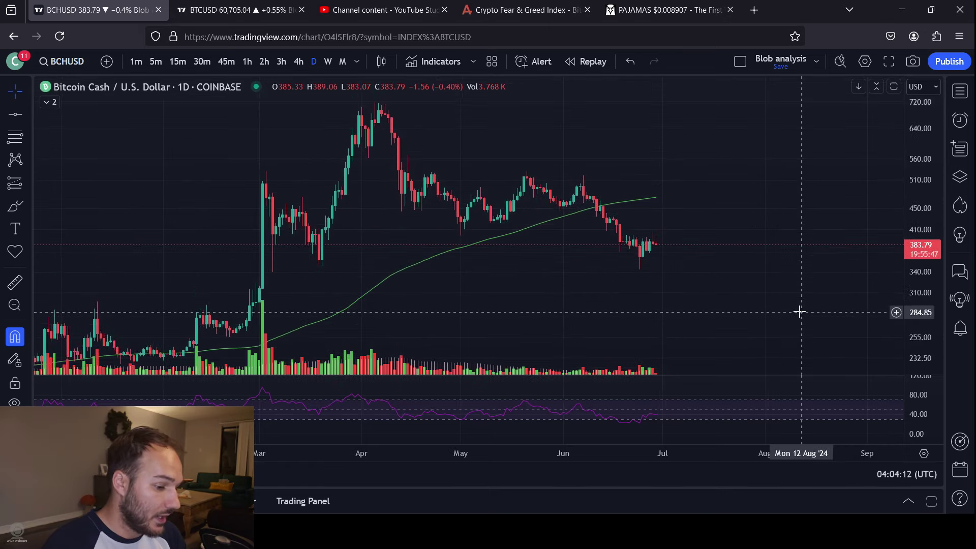
Step: Draw a Fibonacci retracement from the 5 April high at 719.43 to the 24 June low at 343.94, and delete it
{"action": "left_click", "coordinate": [14, 137]}
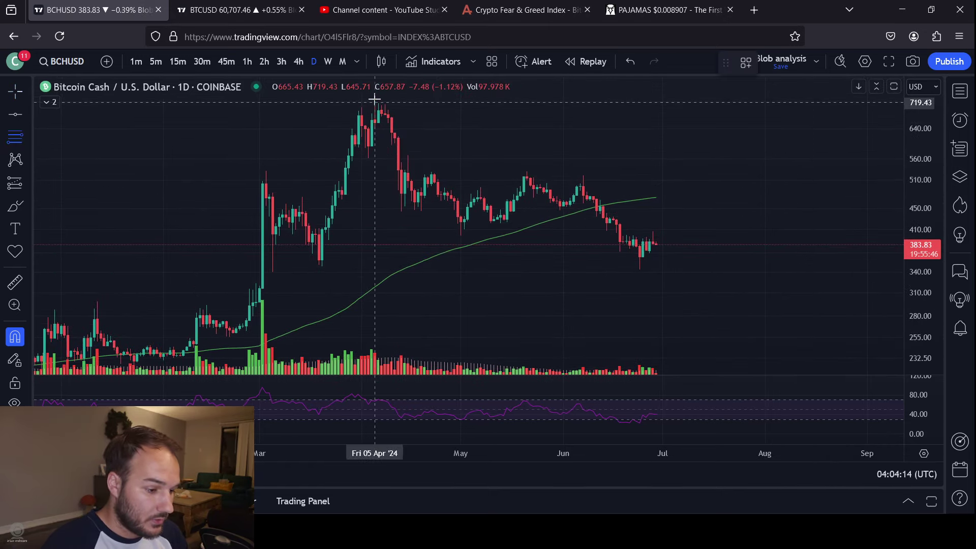
{"action": "left_click", "coordinate": [639, 282]}
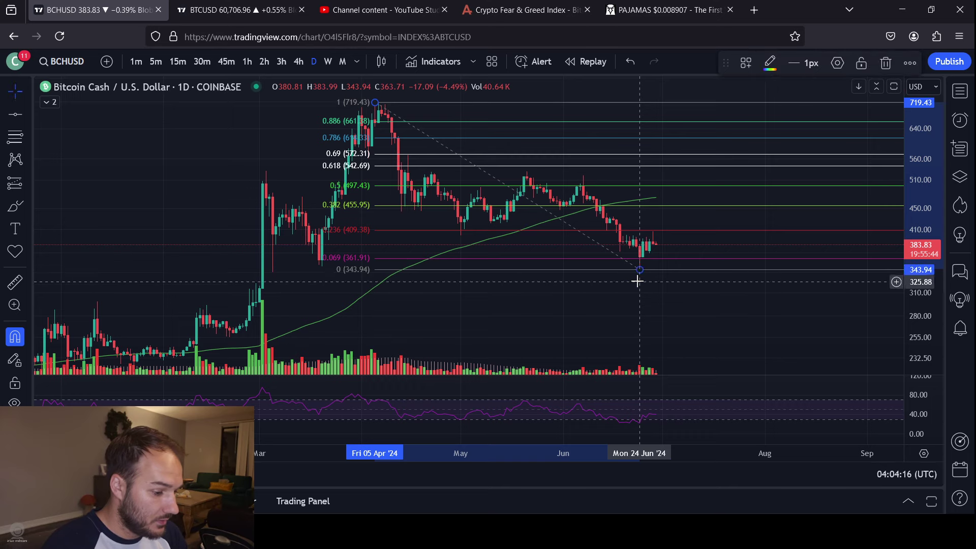
{"action": "left_click", "coordinate": [885, 64]}
Step: Draw a Fibonacci retracement from the 1 May low at 399.22 to the 21 May high at 529.75, and delete it
{"action": "left_click", "coordinate": [15, 137]}
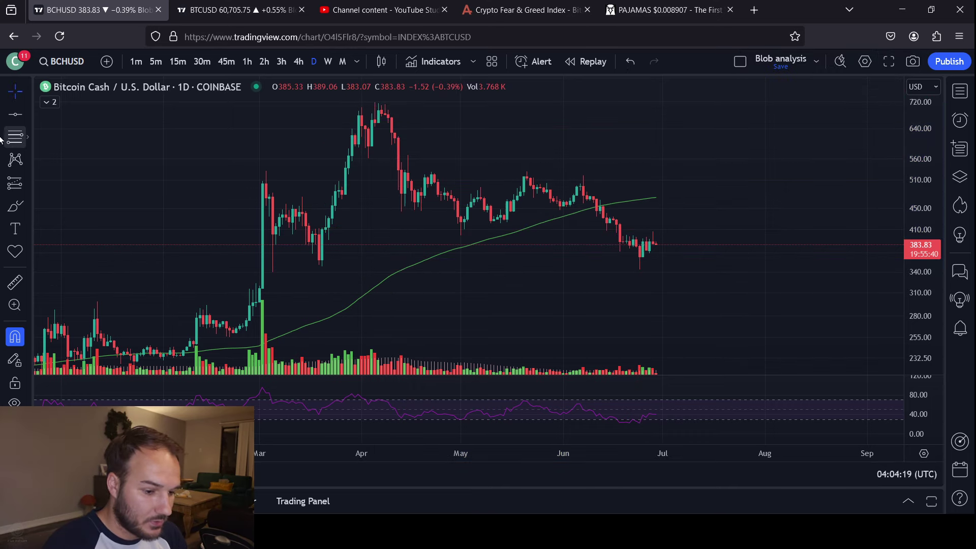
{"action": "left_click", "coordinate": [461, 237]}
{"action": "left_click", "coordinate": [528, 158]}
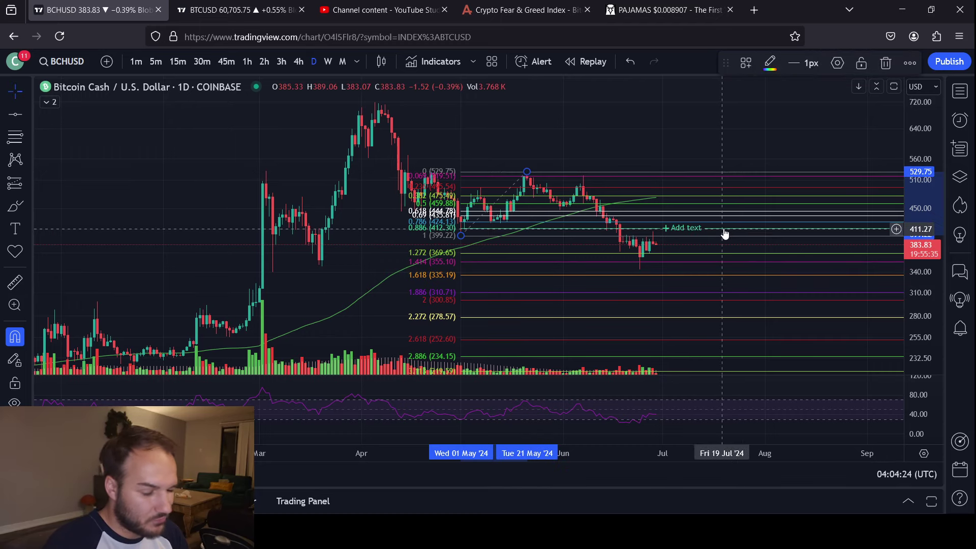
{"action": "left_click", "coordinate": [886, 62]}
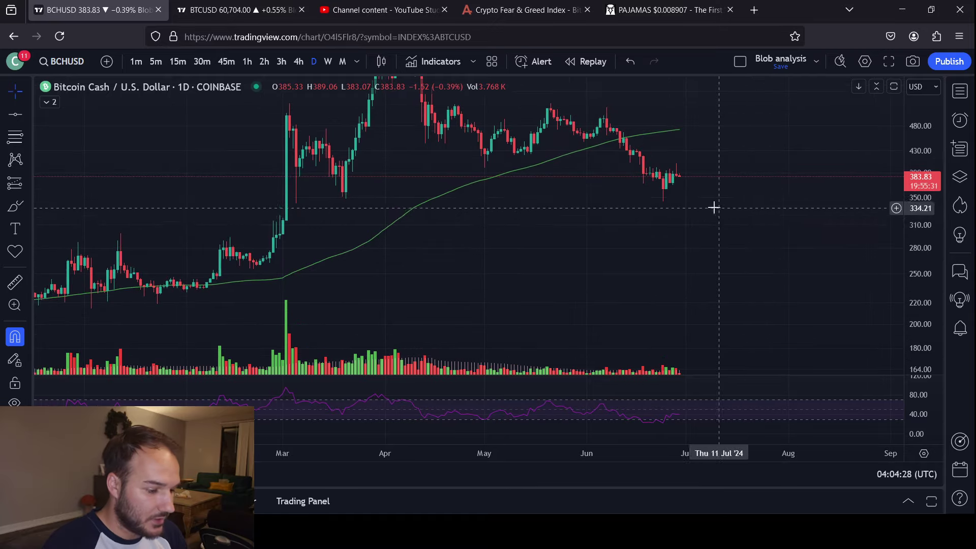
Step: Undo the deletion of the May low-to-high Fibonacci retracement, and remove the restored drawing from the daily chart
{"action": "left_click_drag", "start_coordinate": [729, 224], "coordinate": [736, 242]}
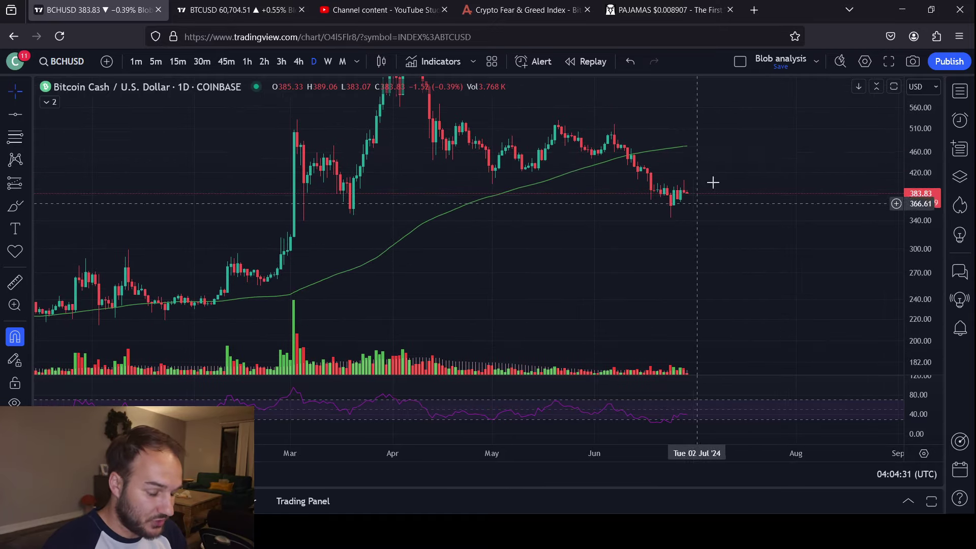
{"action": "left_click_drag", "start_coordinate": [919, 178], "coordinate": [929, 227]}
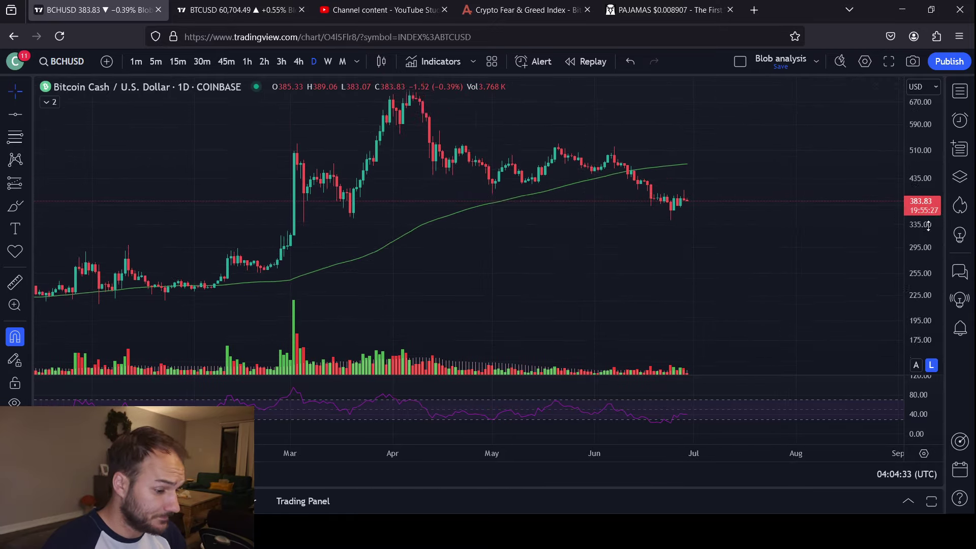
{"action": "left_click_drag", "start_coordinate": [558, 251], "coordinate": [554, 285]}
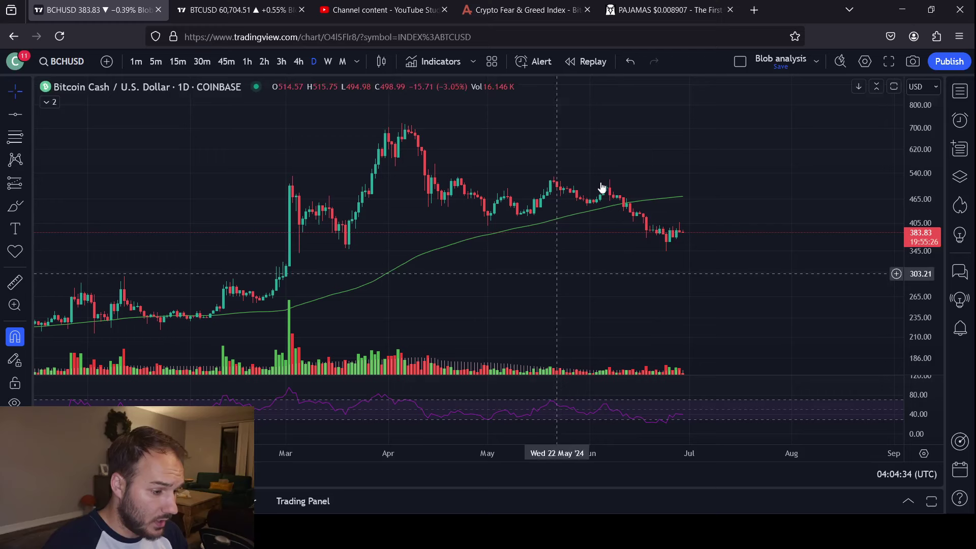
{"action": "left_click", "coordinate": [636, 64]}
{"action": "left_click", "coordinate": [635, 64]}
{"action": "left_click", "coordinate": [635, 64]}
{"action": "left_click", "coordinate": [634, 66]}
{"action": "left_click", "coordinate": [633, 67]}
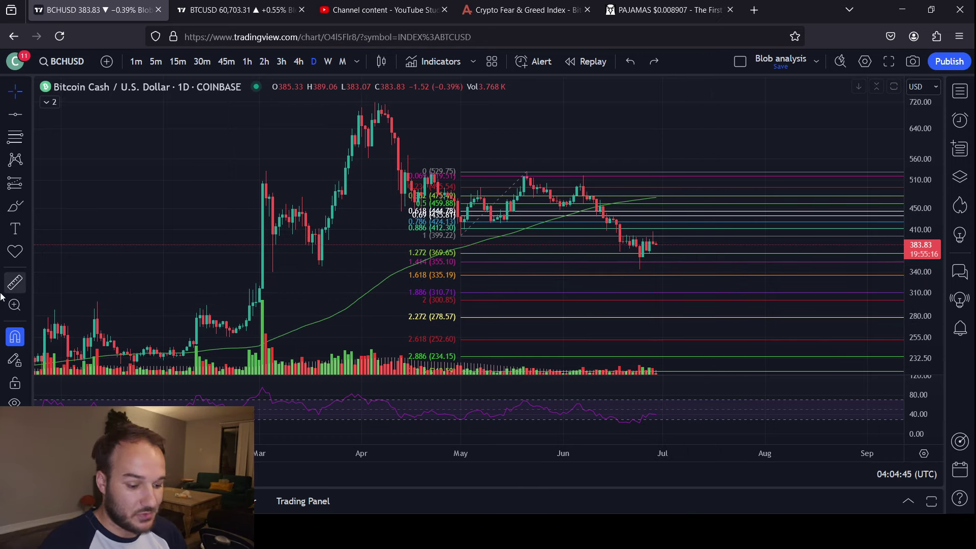
{"action": "left_click", "coordinate": [15, 437]}
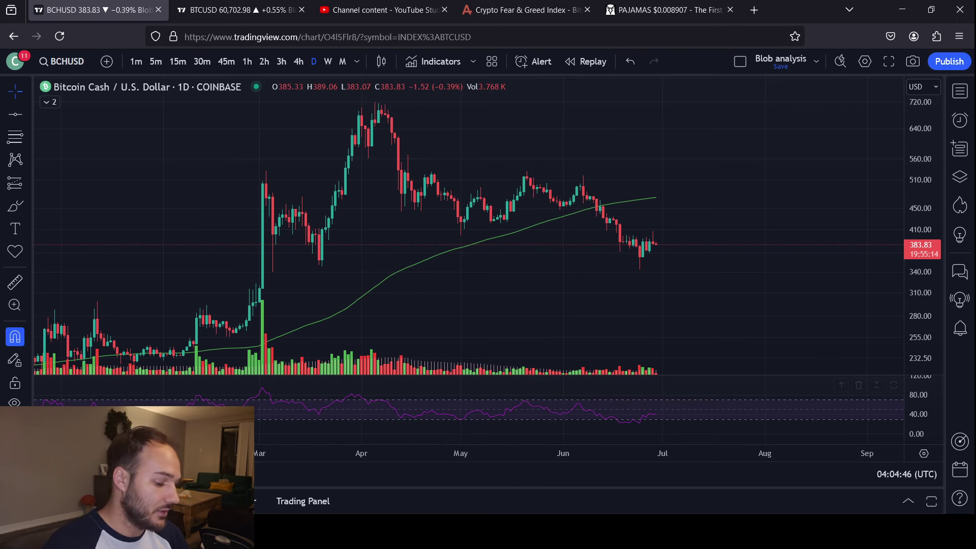